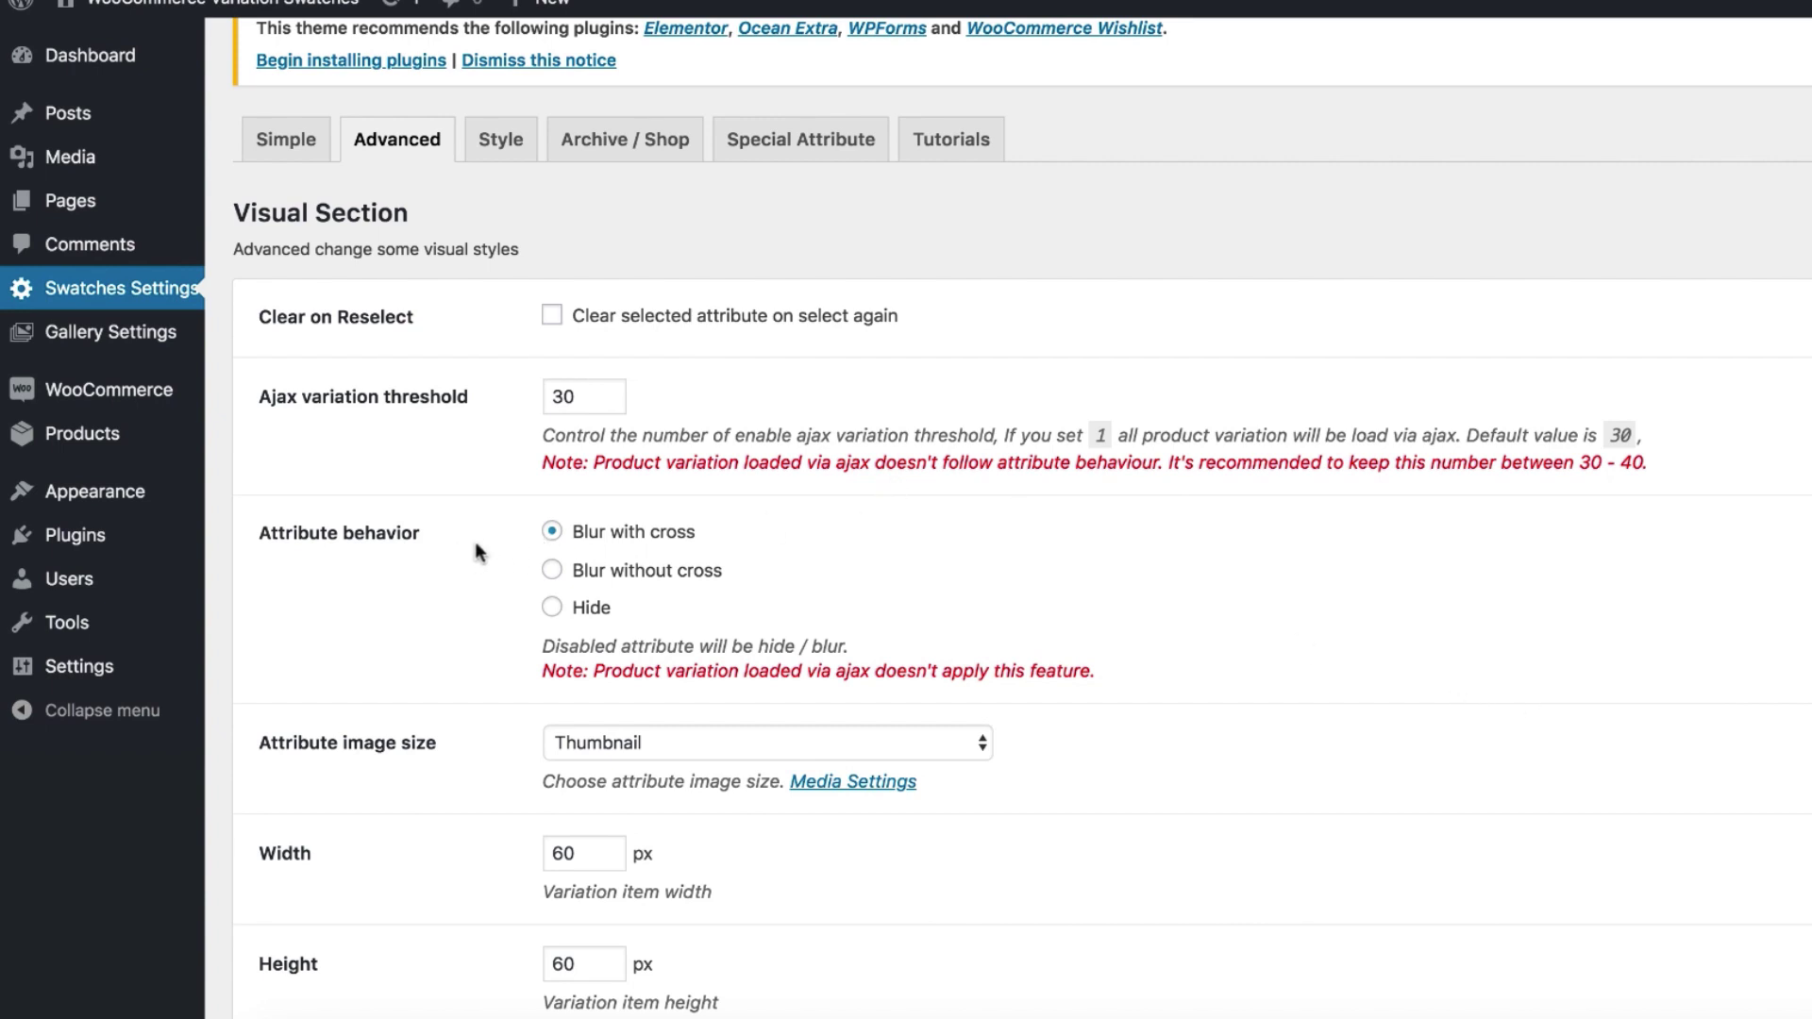
Point out the Attribute behavior options: Blur with cross, Blur without cross and Hide.
left_click_drag(444, 534, 264, 535)
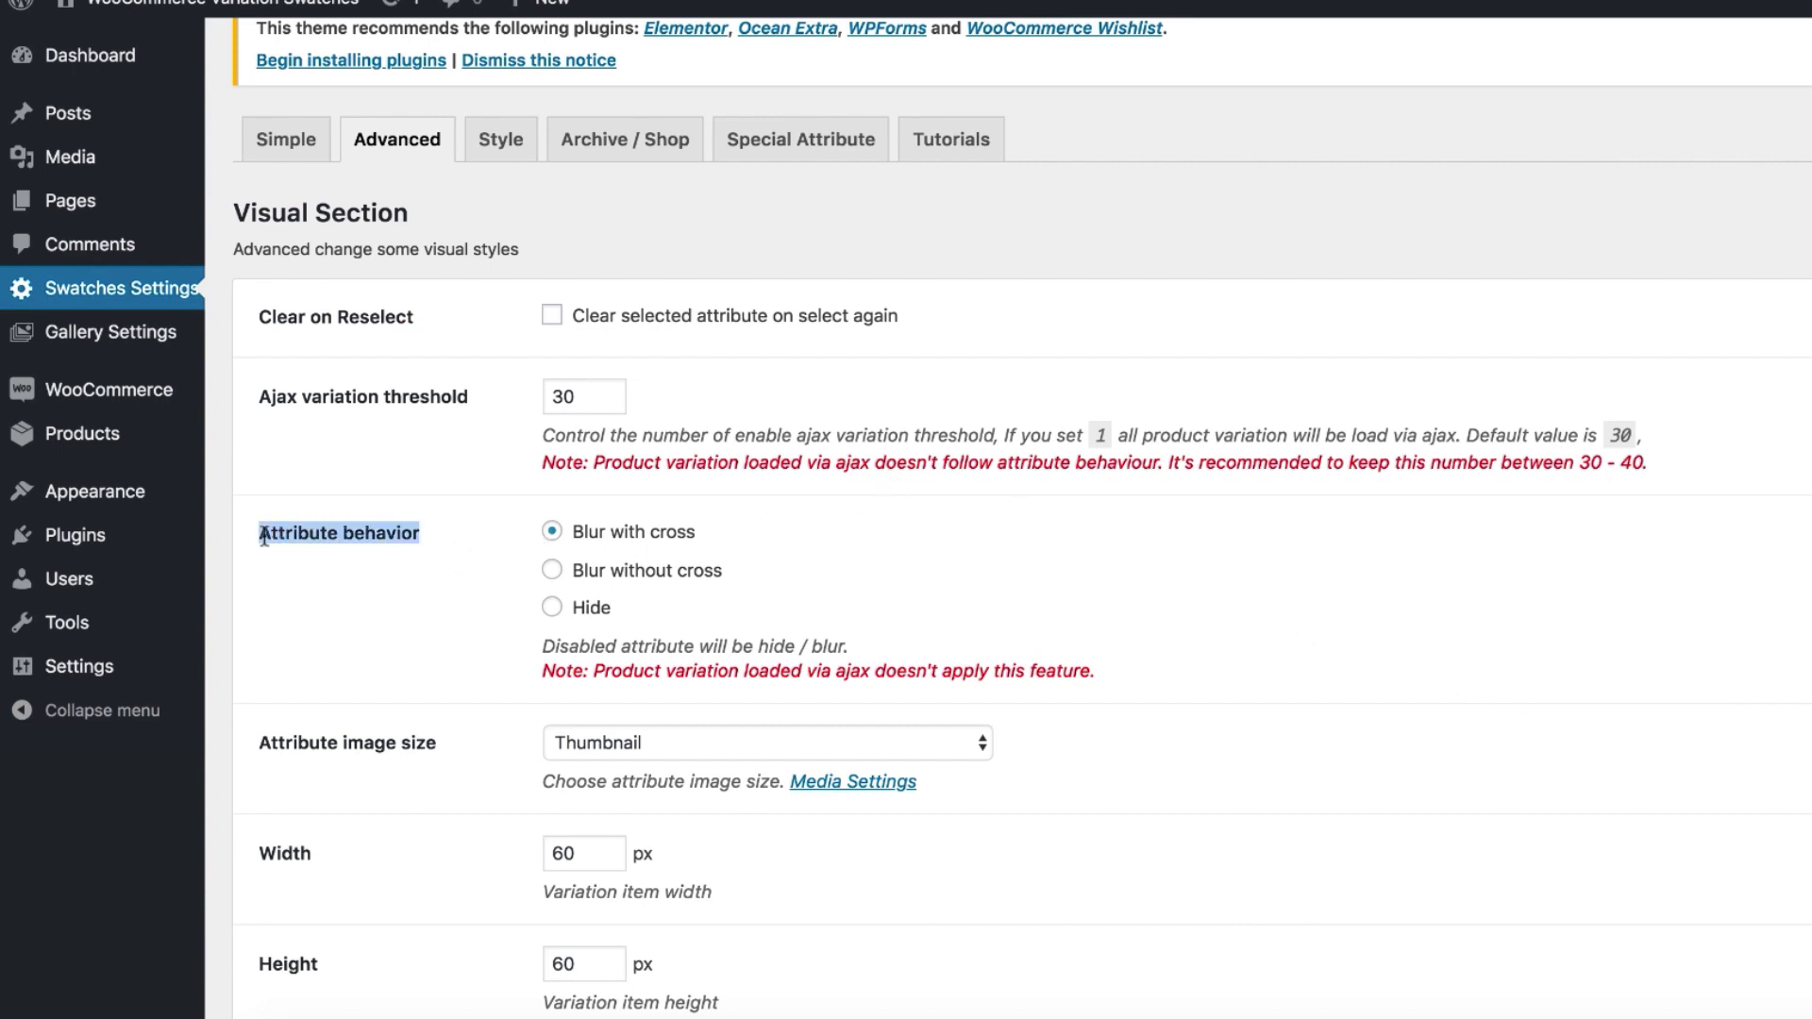
left_click_drag(708, 536, 566, 533)
left_click_drag(729, 566, 576, 591)
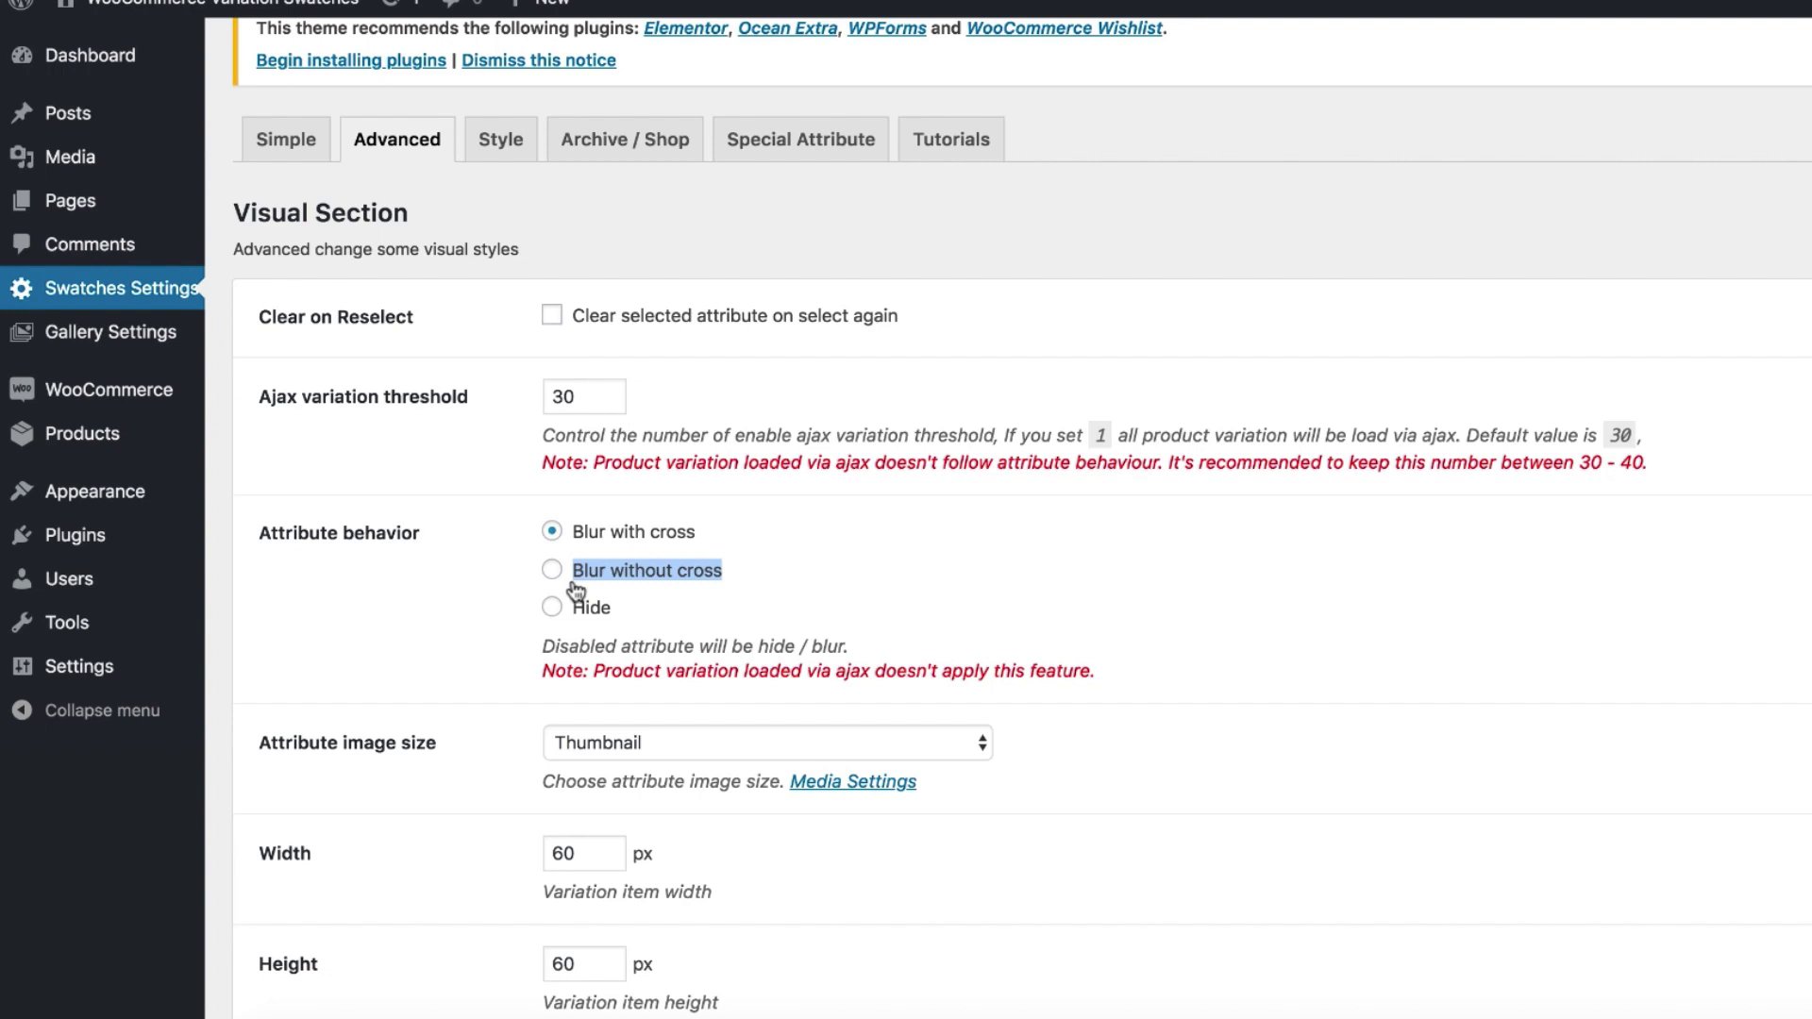
left_click(619, 606)
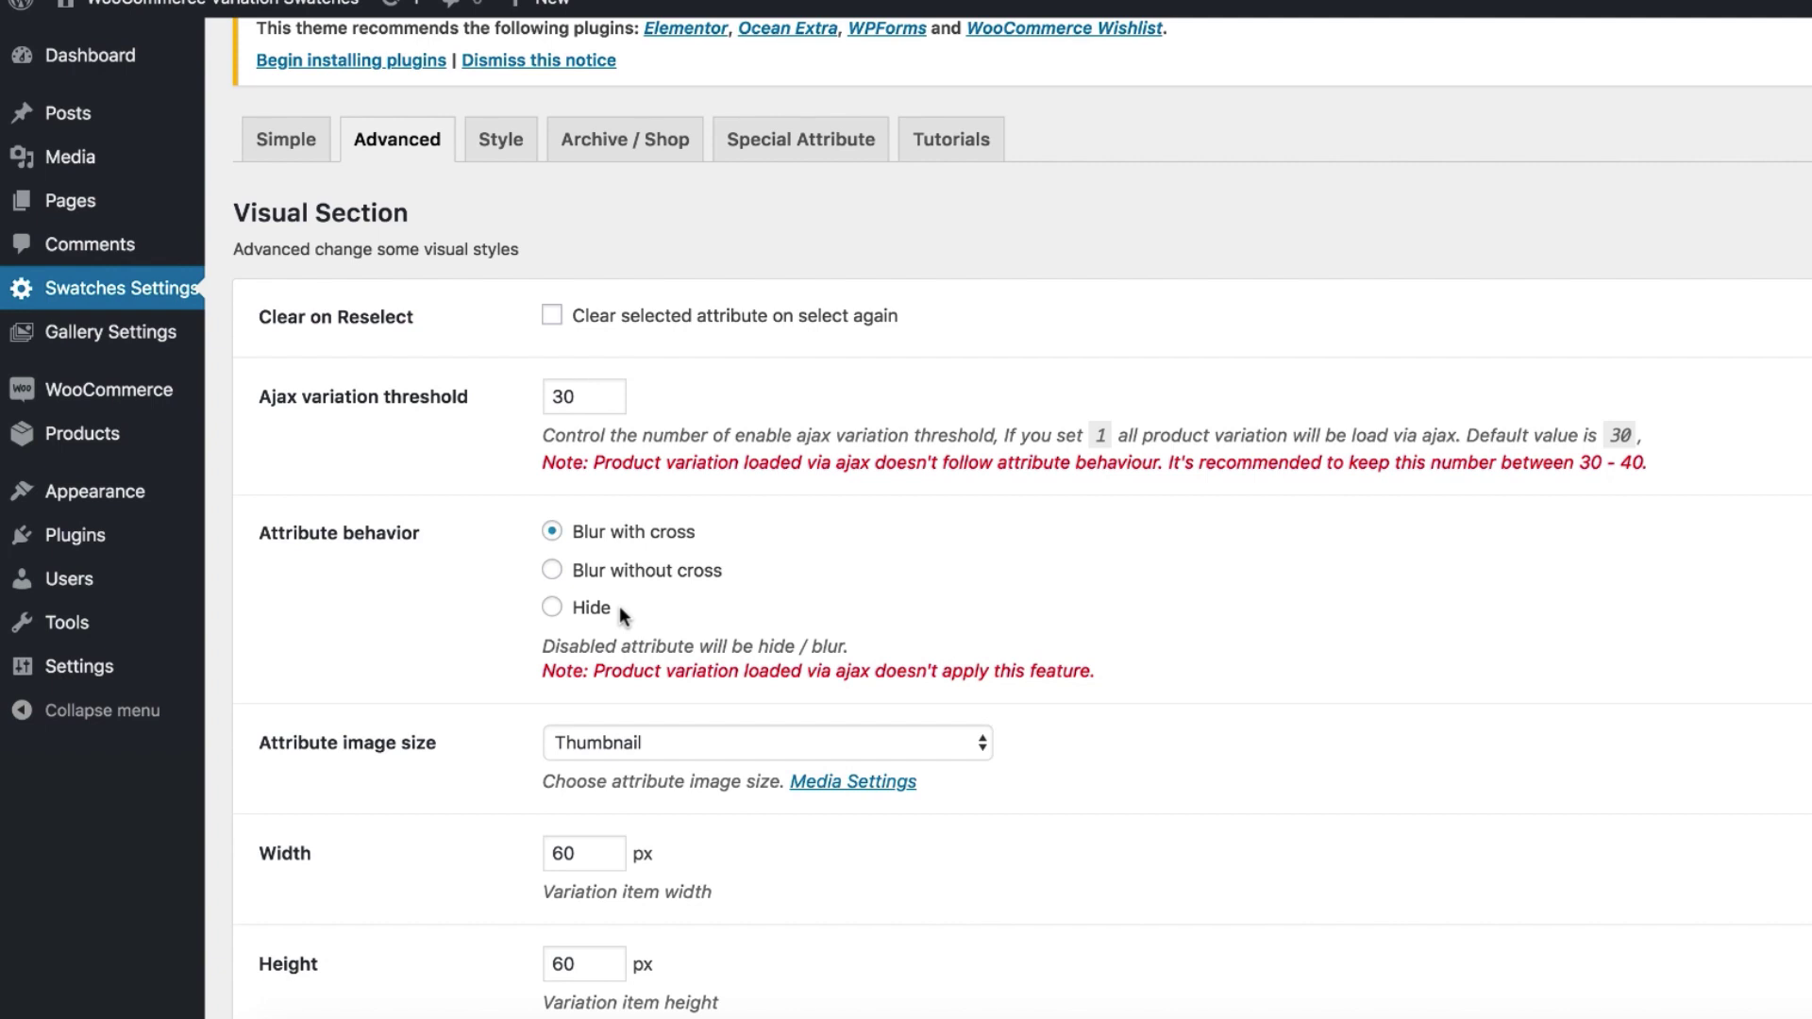
left_click_drag(615, 606, 571, 612)
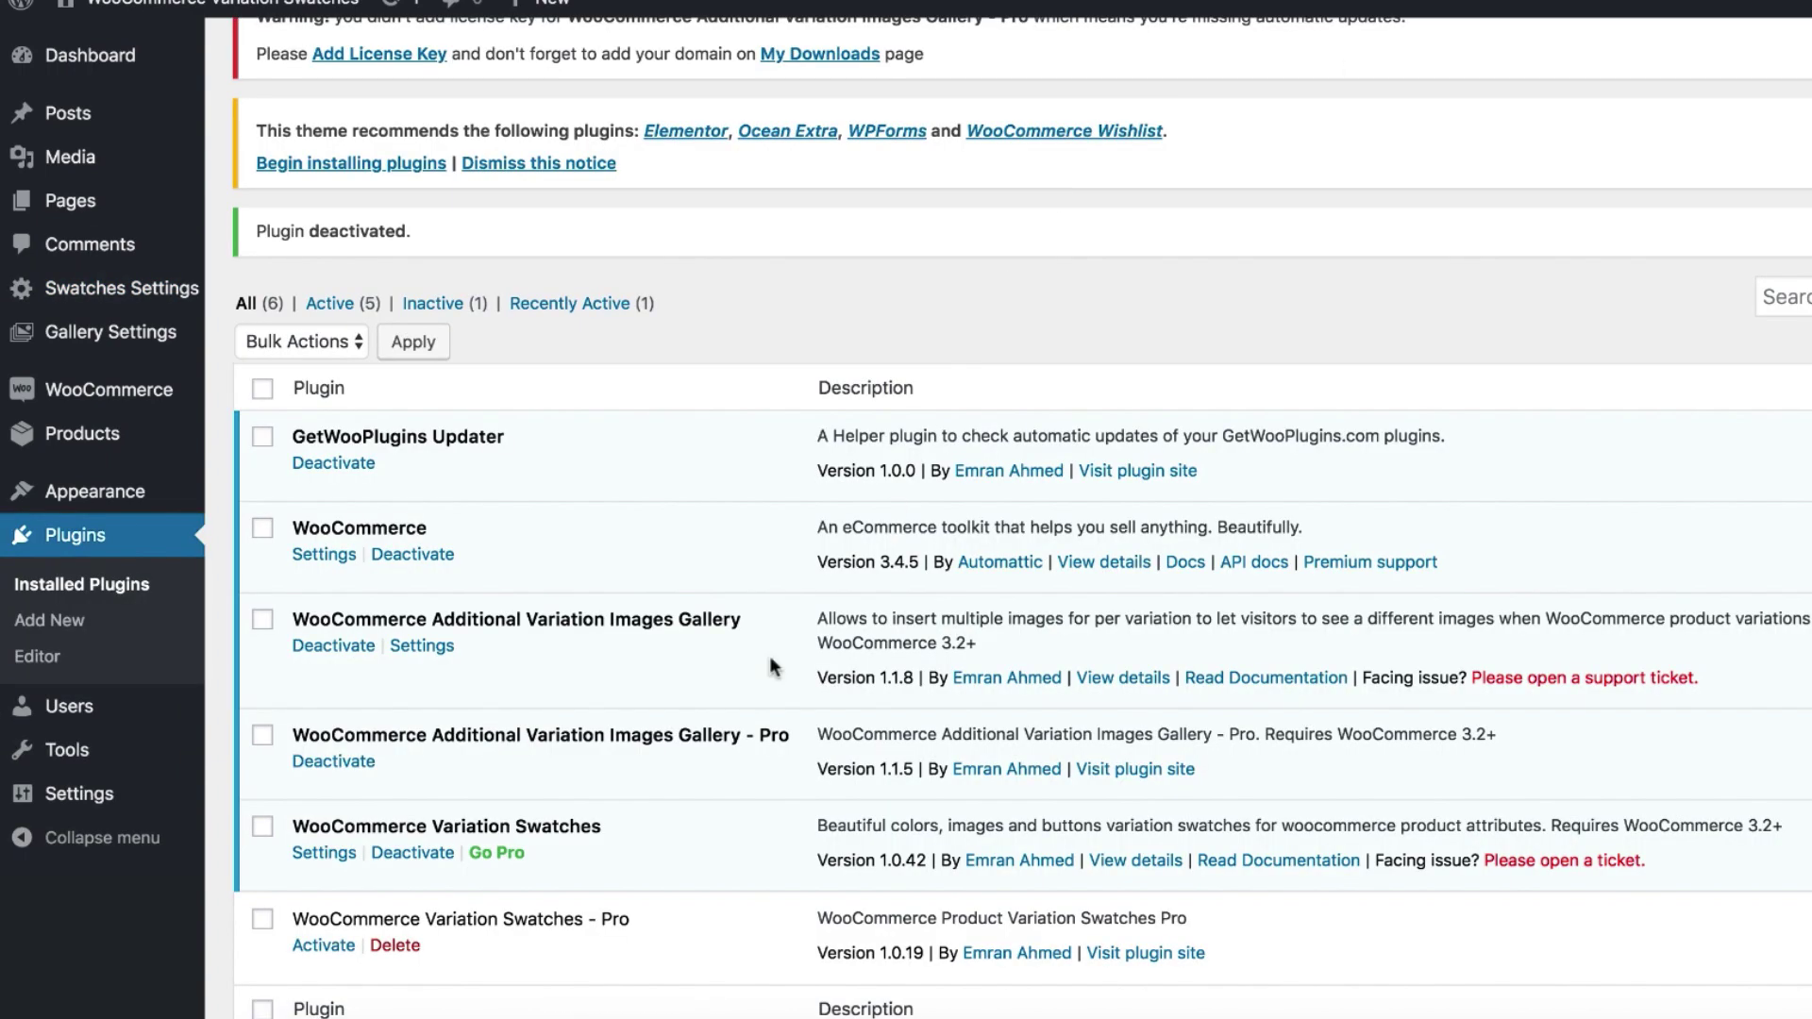
Note the Variation Swatches plugin, then pick bag sizes 1, 2 and 5, showing 2 and 5 out of stock.
left_click_drag(548, 821, 288, 823)
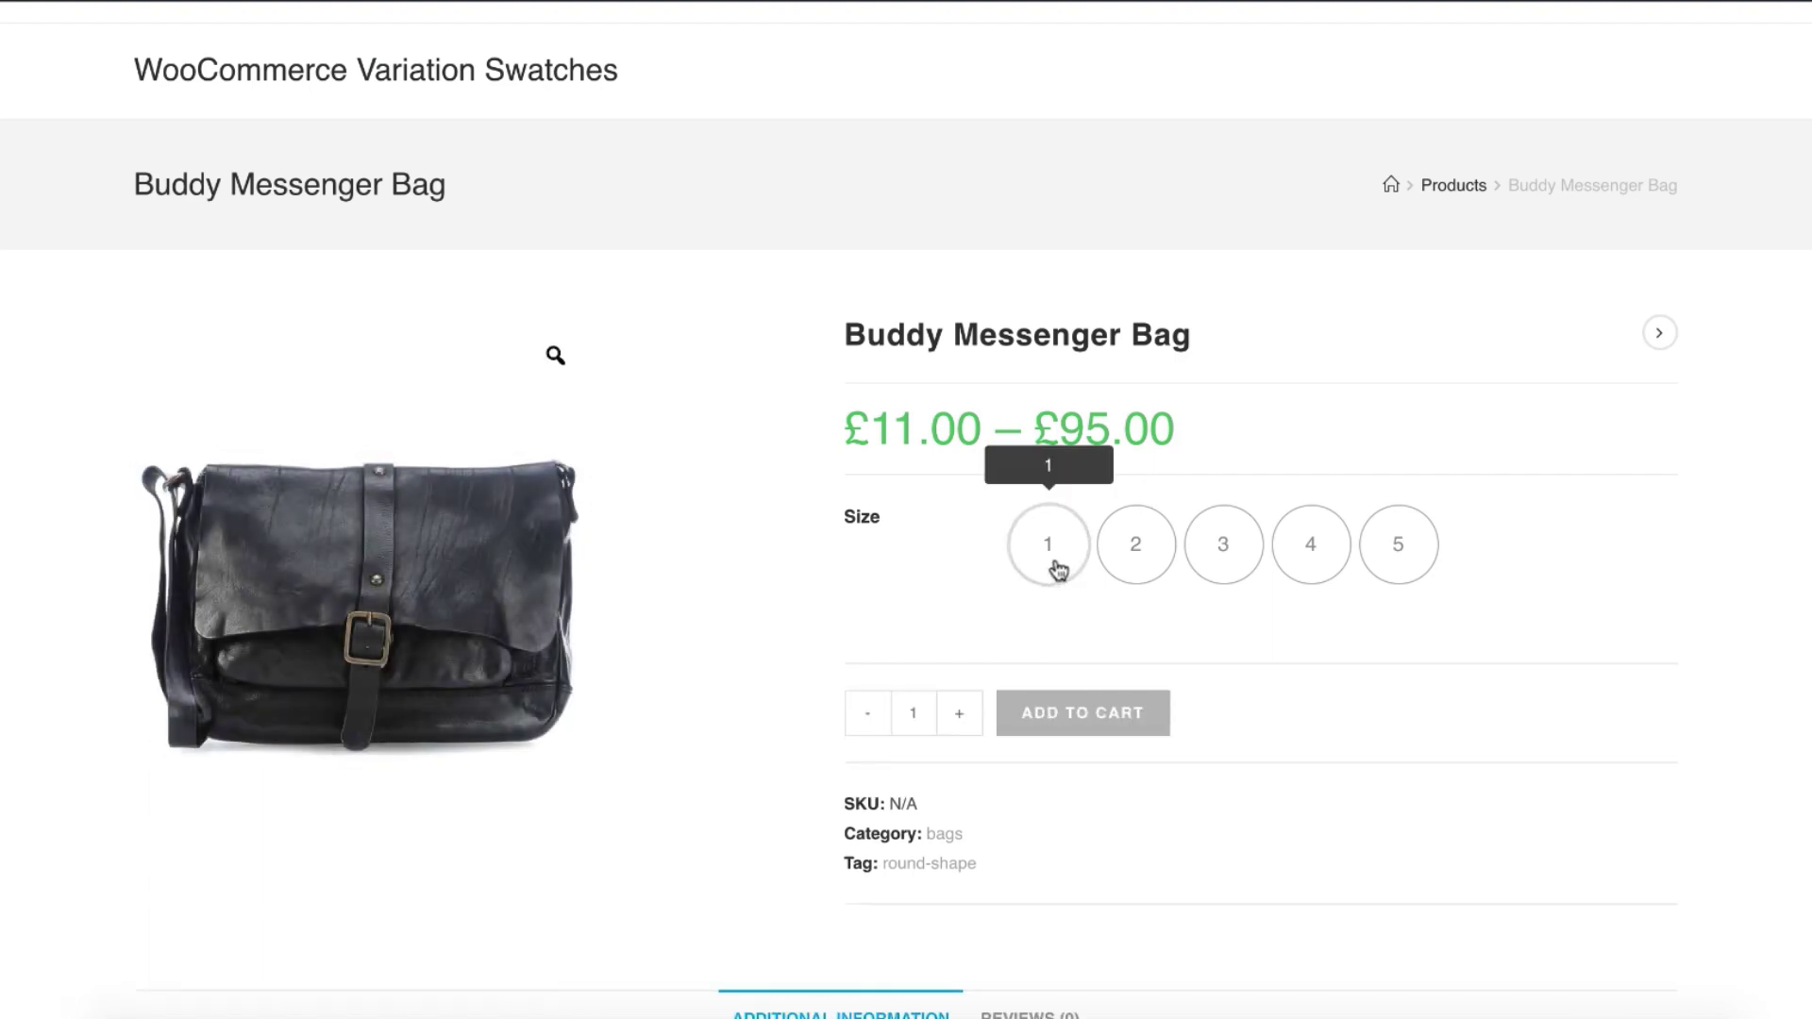
left_click(1071, 568)
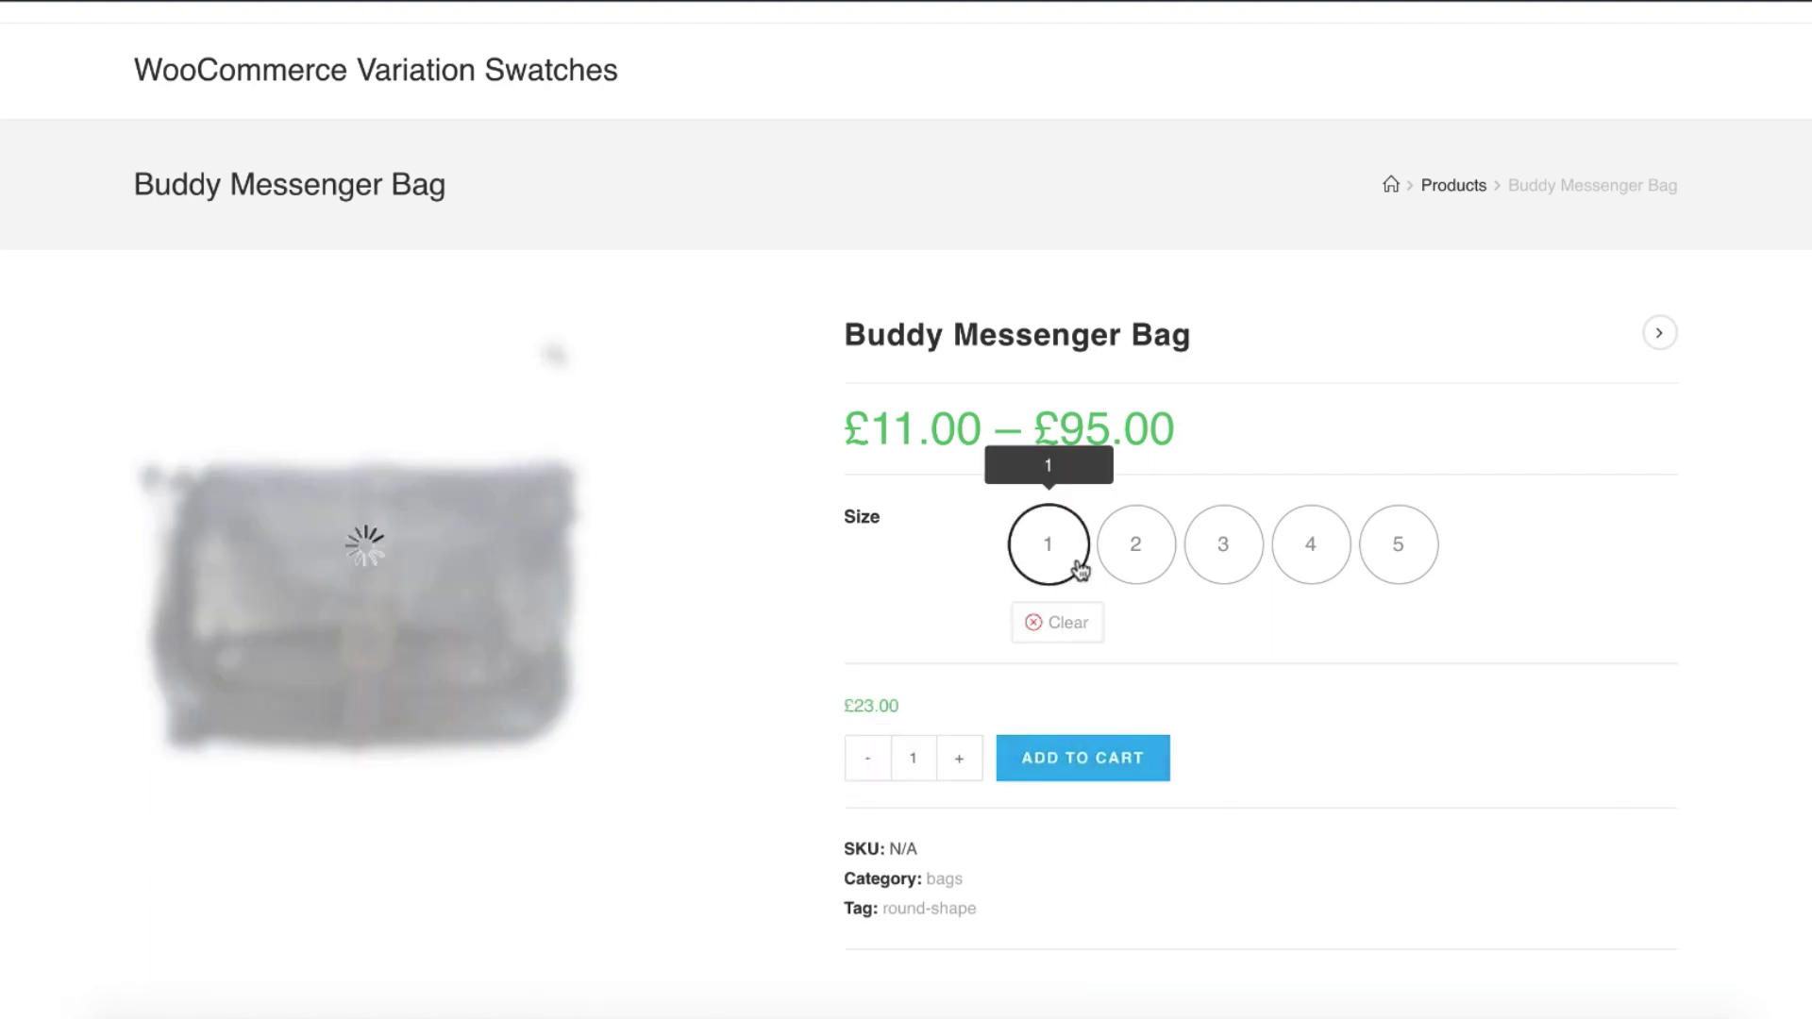
left_click(1135, 558)
double_click(861, 737)
left_click(1396, 545)
double_click(924, 737)
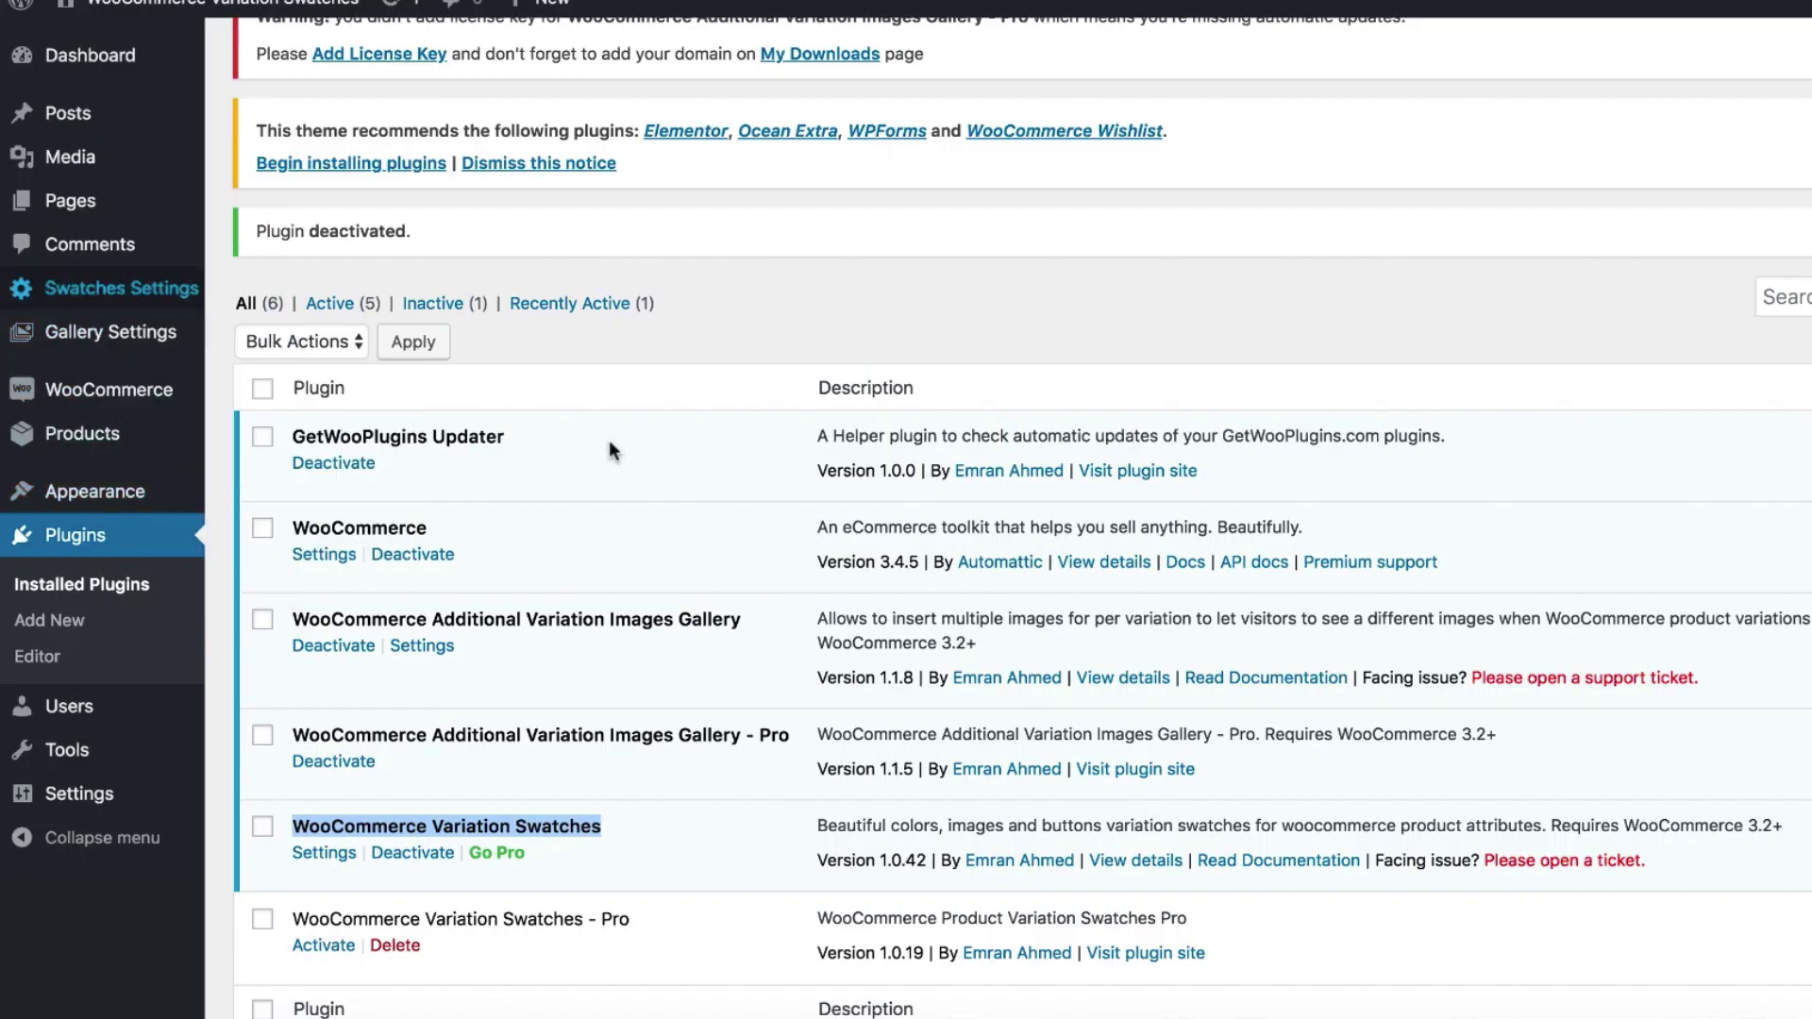
scroll(630, 566, "down", 1)
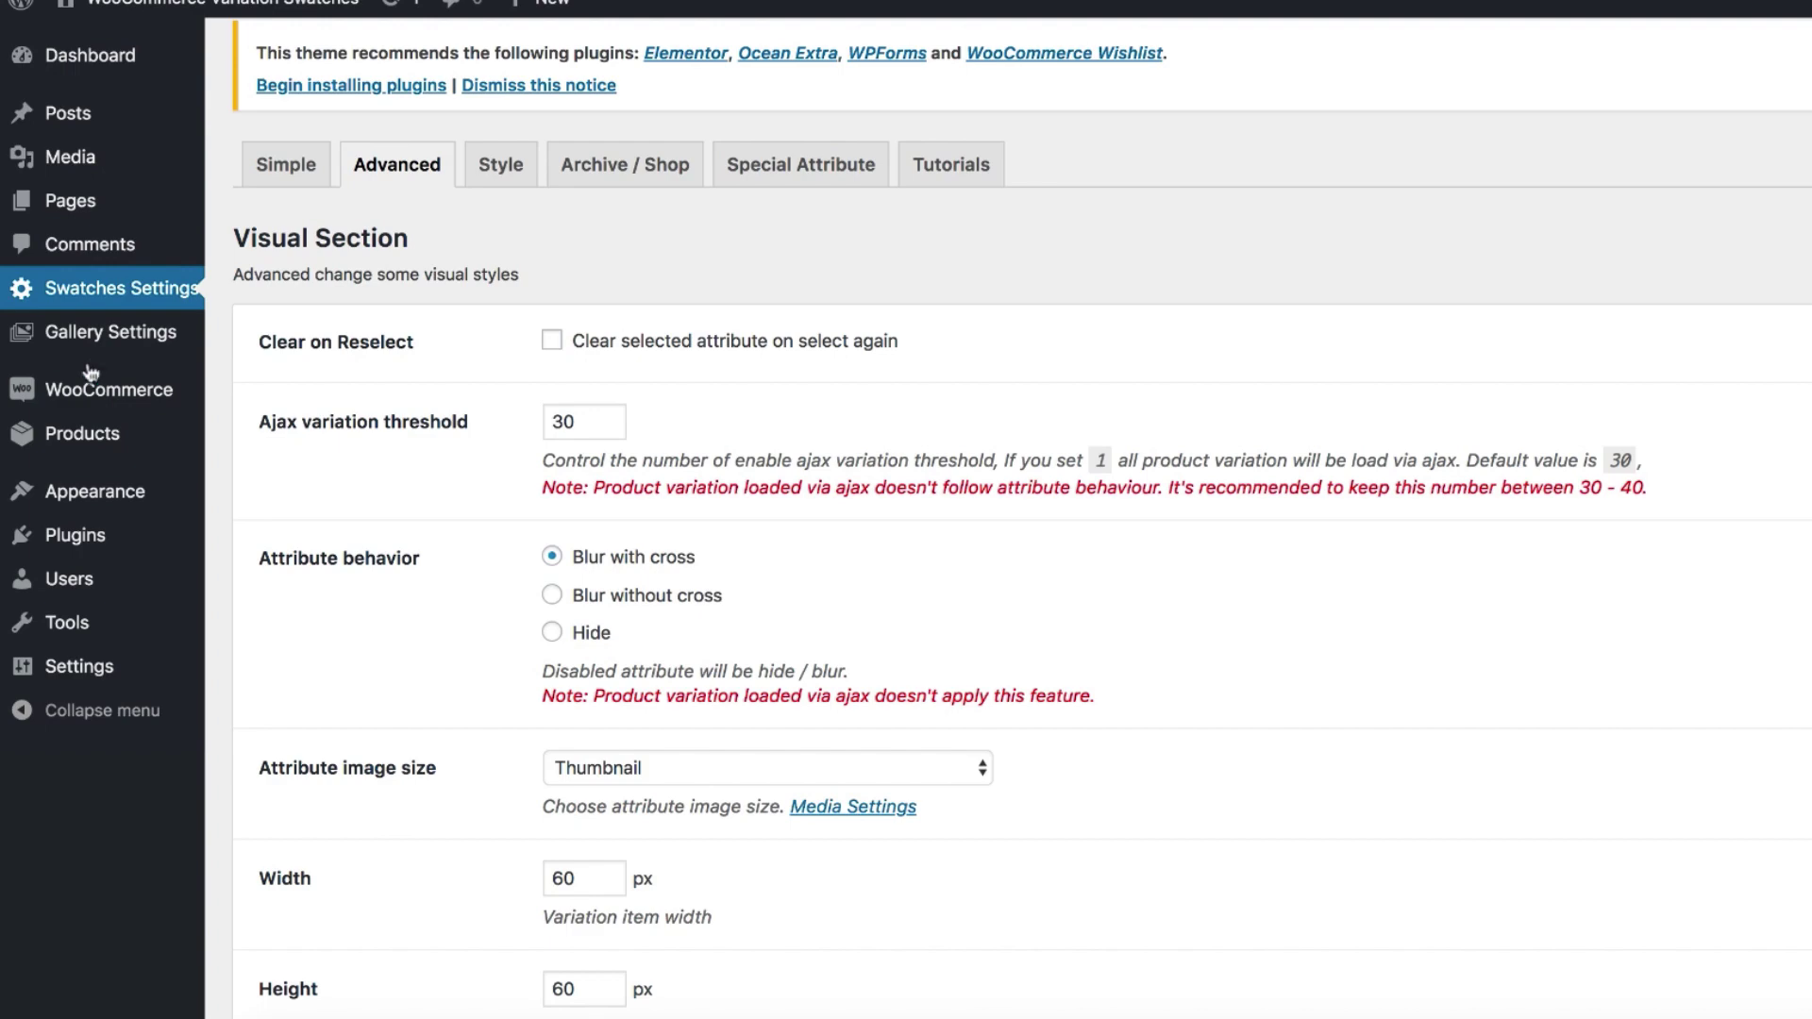
Tick 'Hide out of stock items from the catalog' under WooCommerce Products > Inventory and save.
mouse_move(94, 389)
left_click(254, 504)
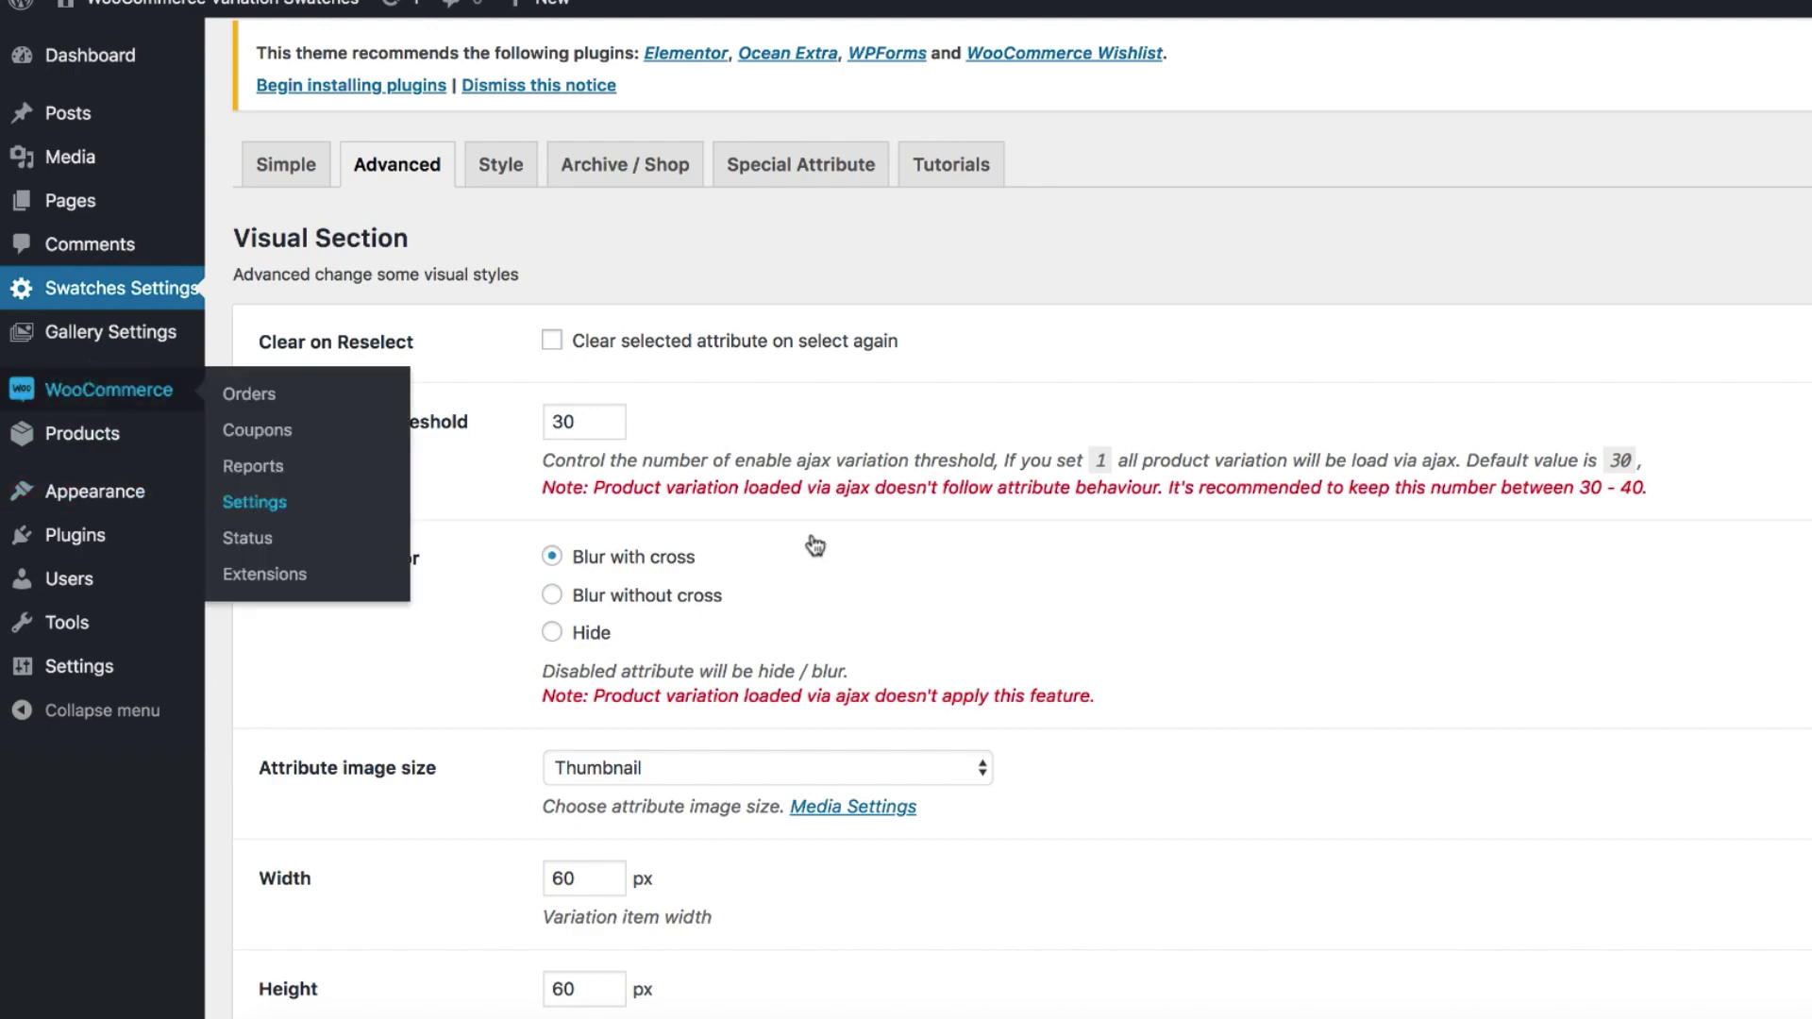
left_click(406, 80)
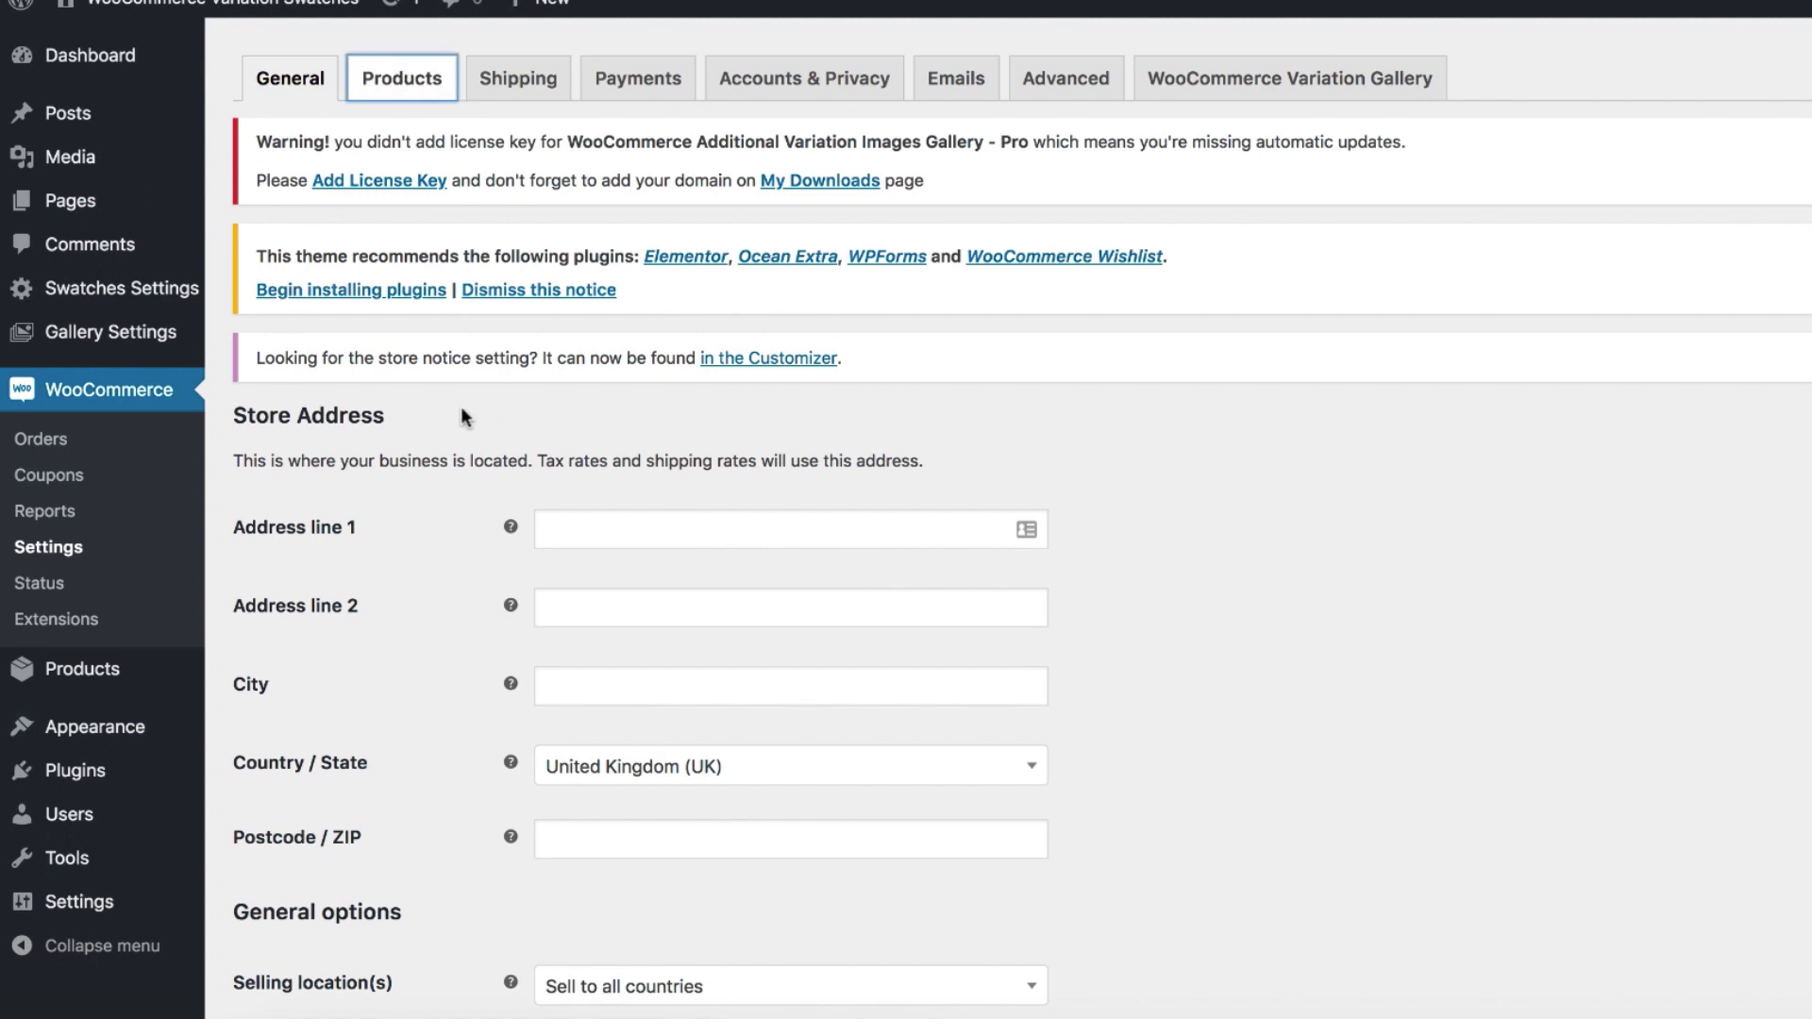
left_click(354, 342)
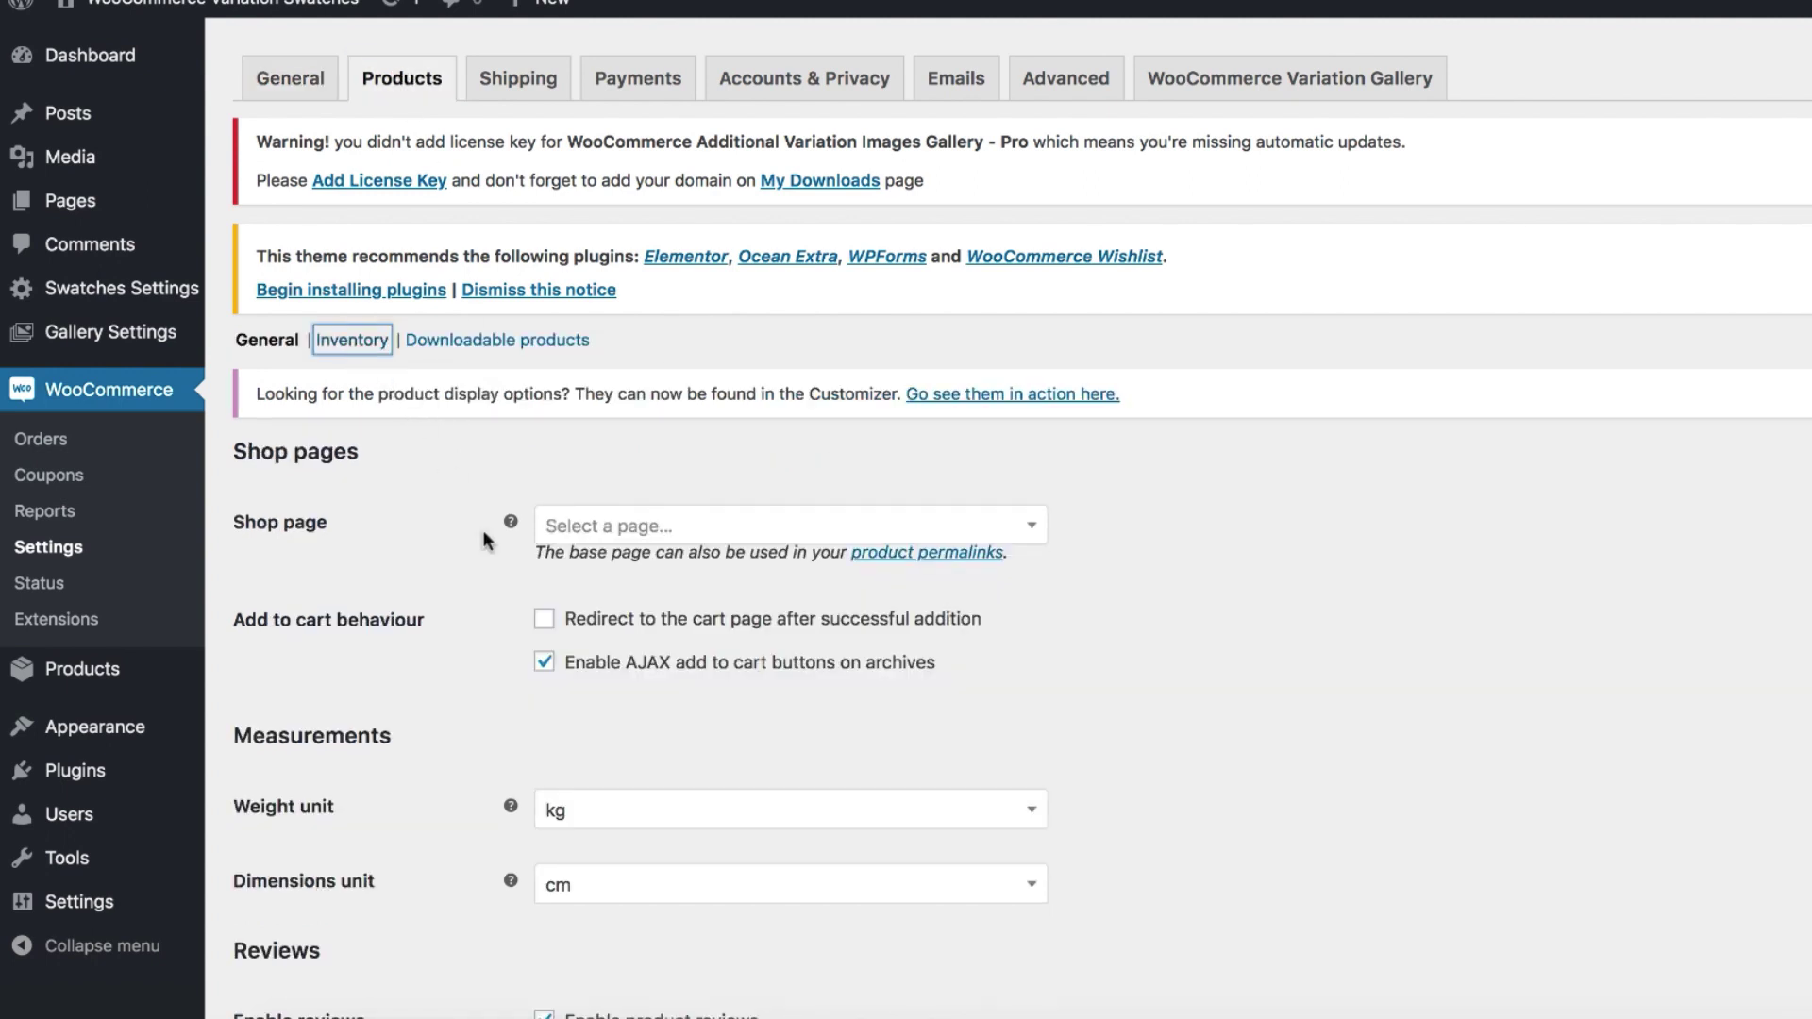
scroll(476, 703, "down", 3)
left_click(543, 762)
left_click(335, 920)
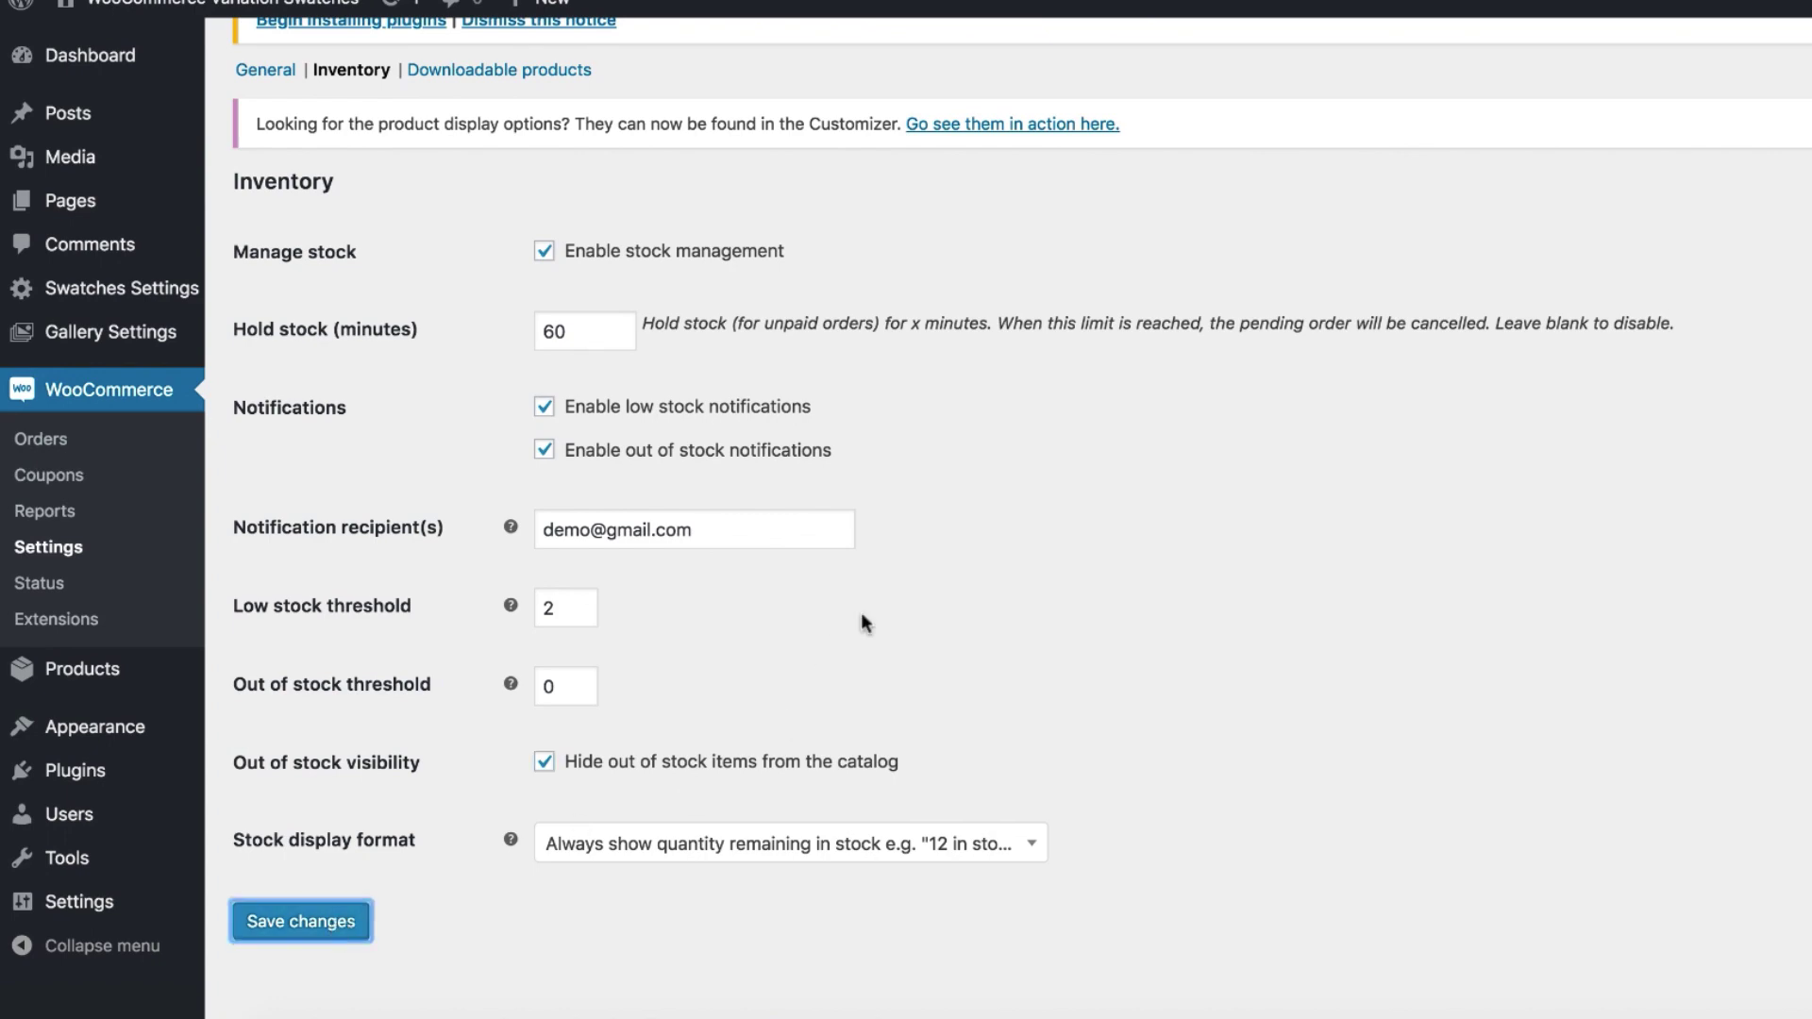
Reload the bag's product page, then try Blur without cross and reload to compare.
key("ctrl+Tab")
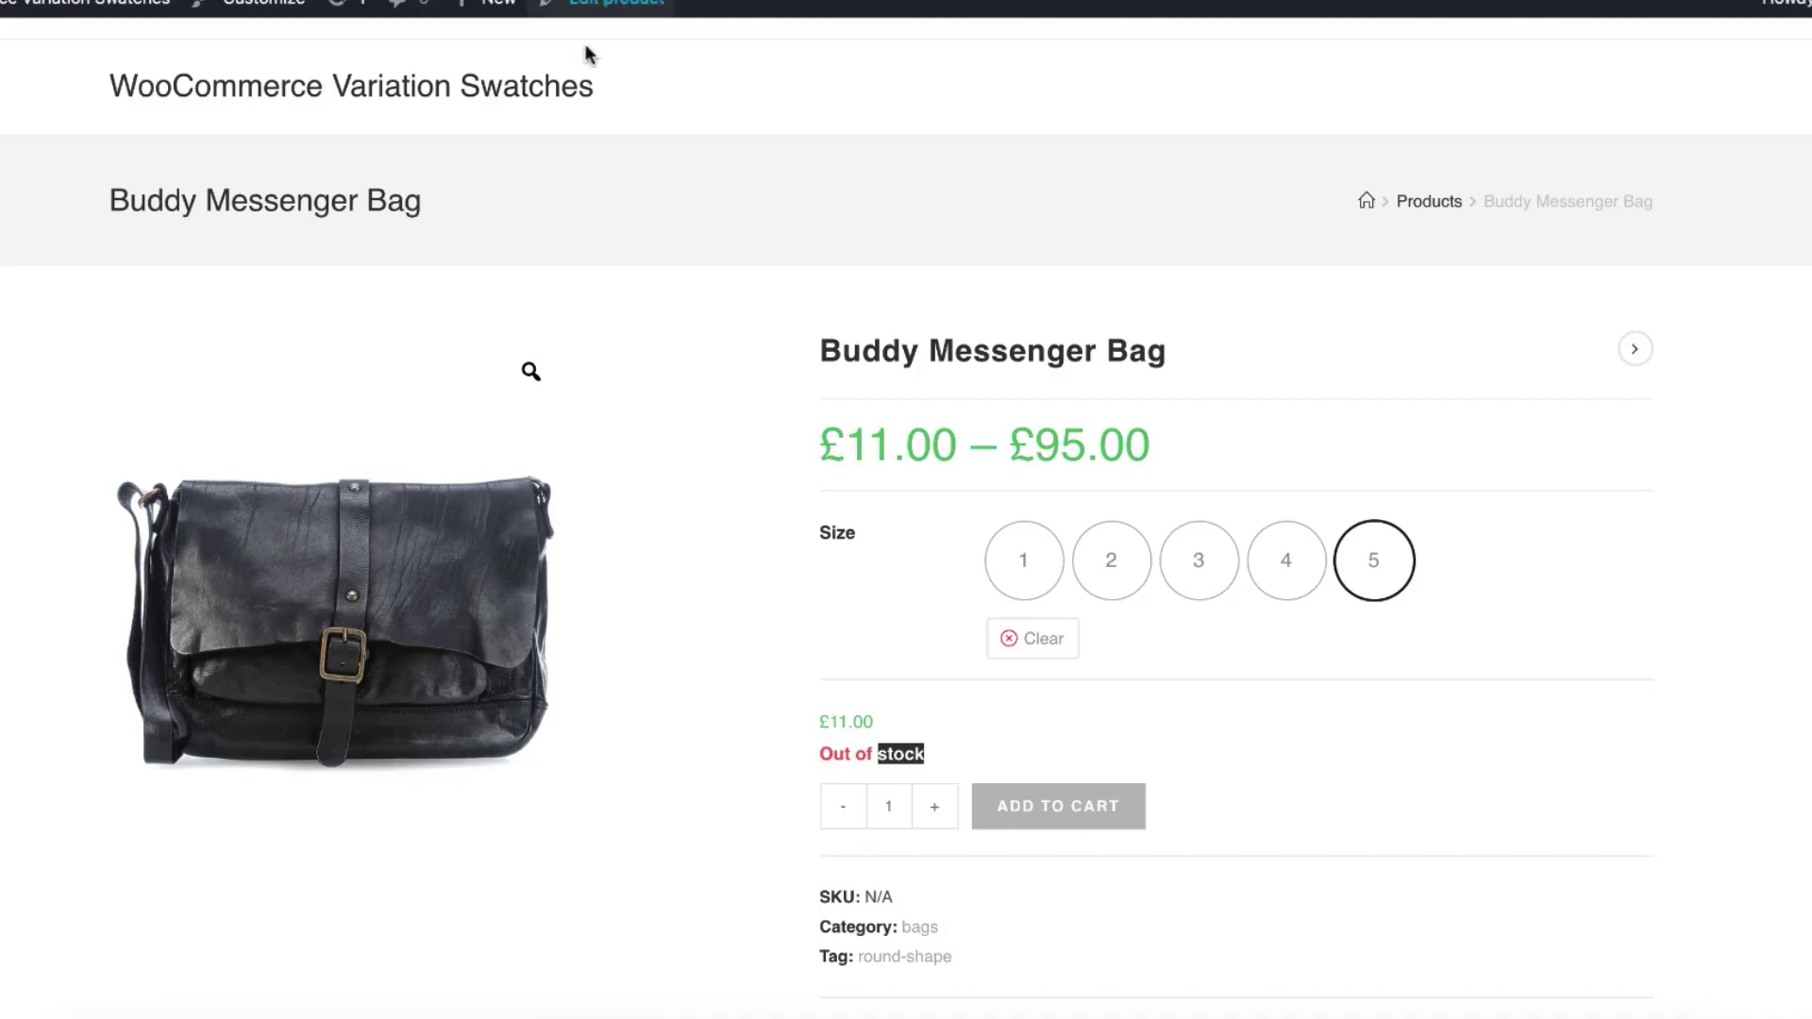
right_click(32, 359)
left_click(78, 425)
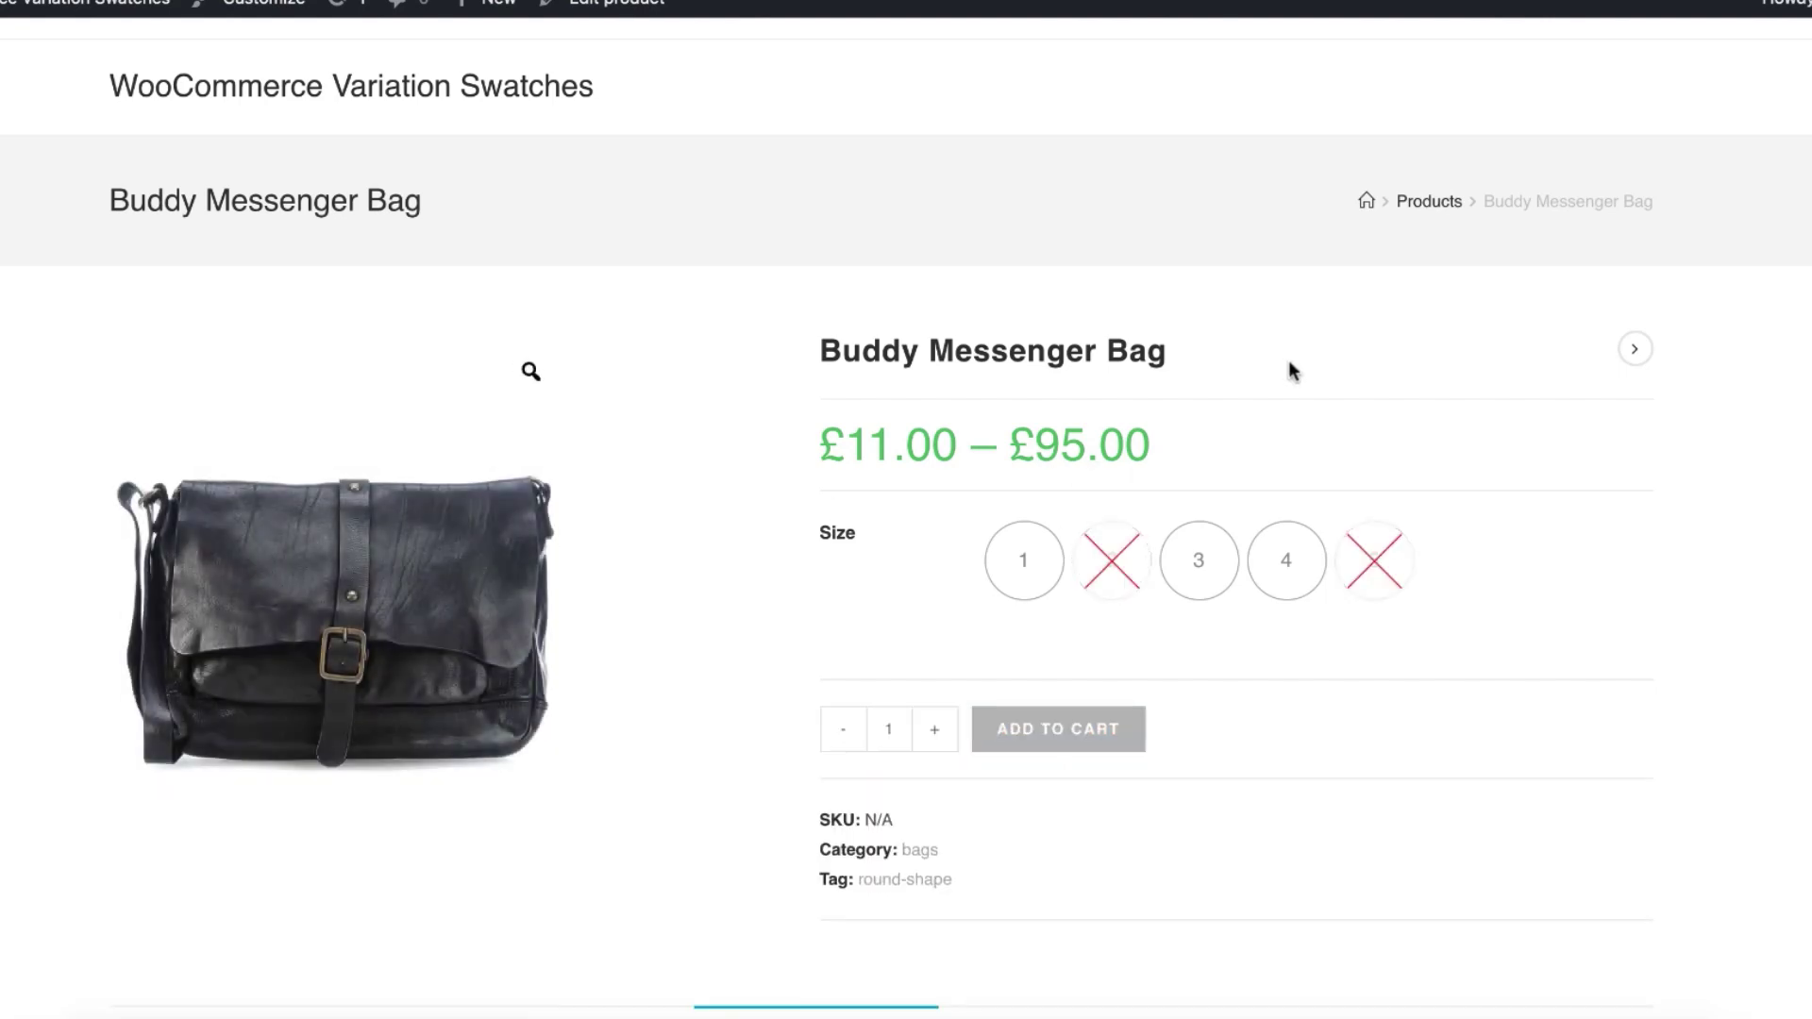
key("ctrl+Tab")
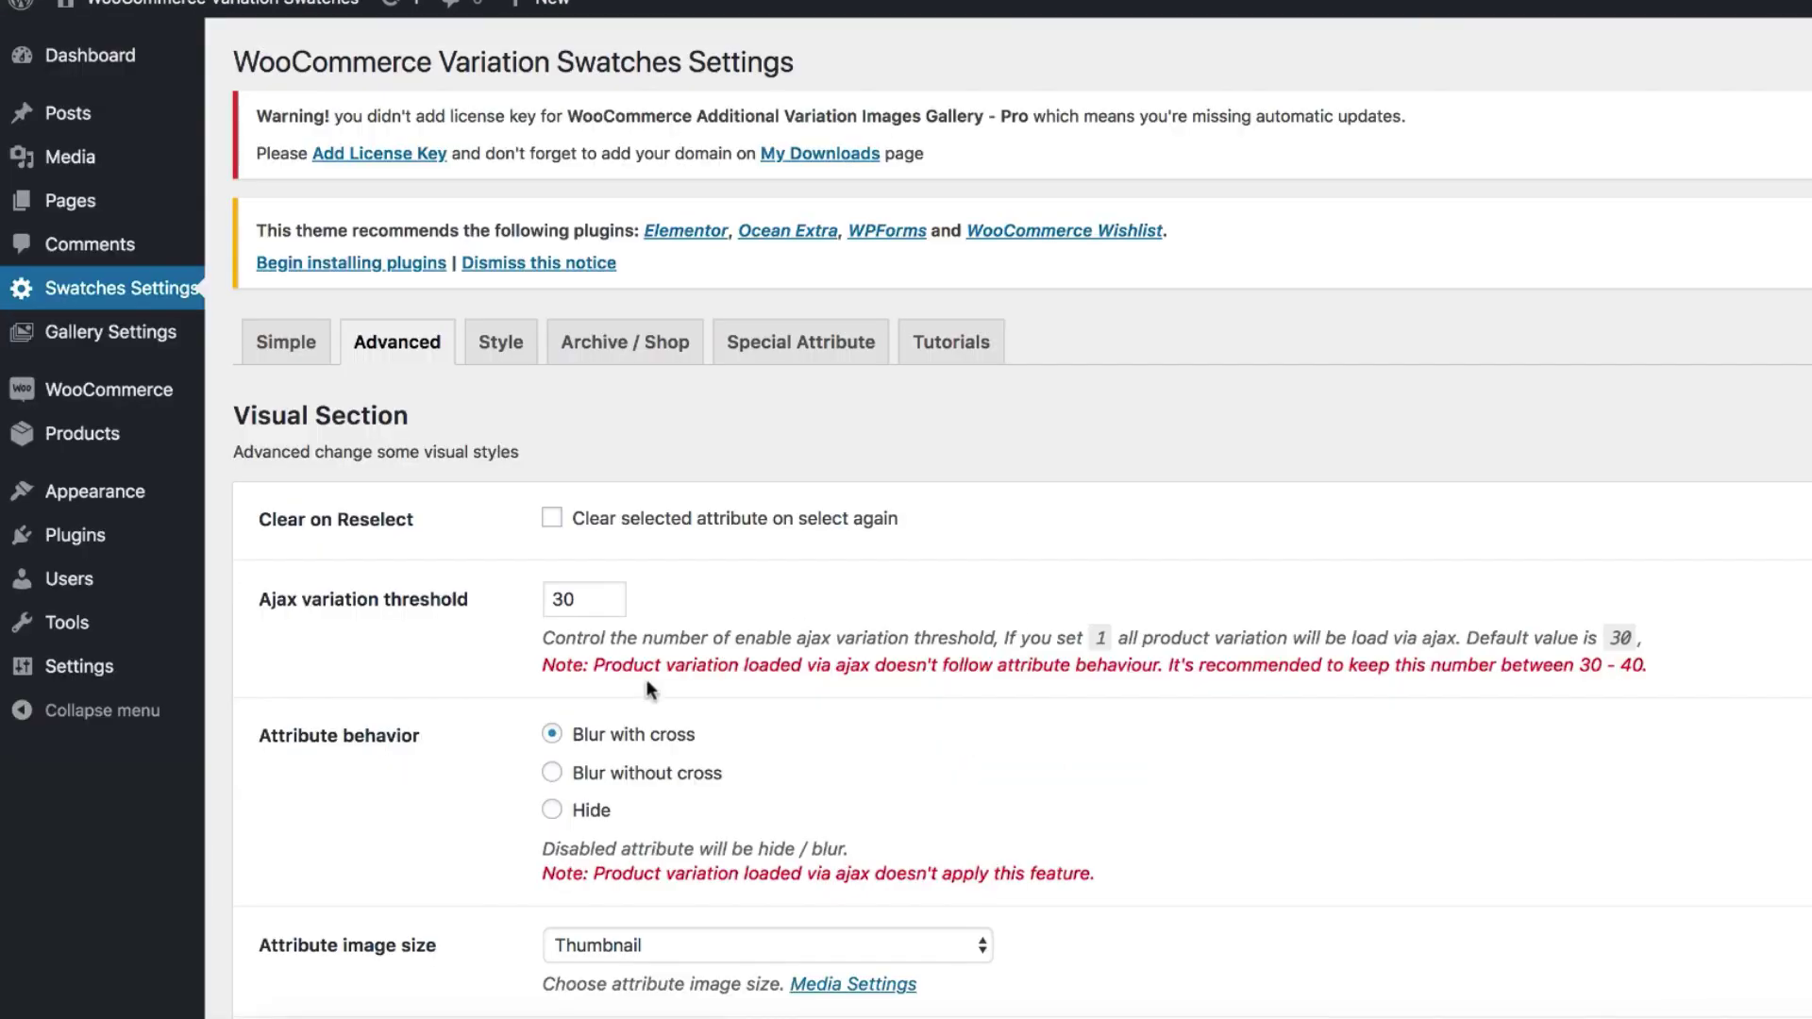
left_click(585, 778)
scroll(585, 779, "down", 5)
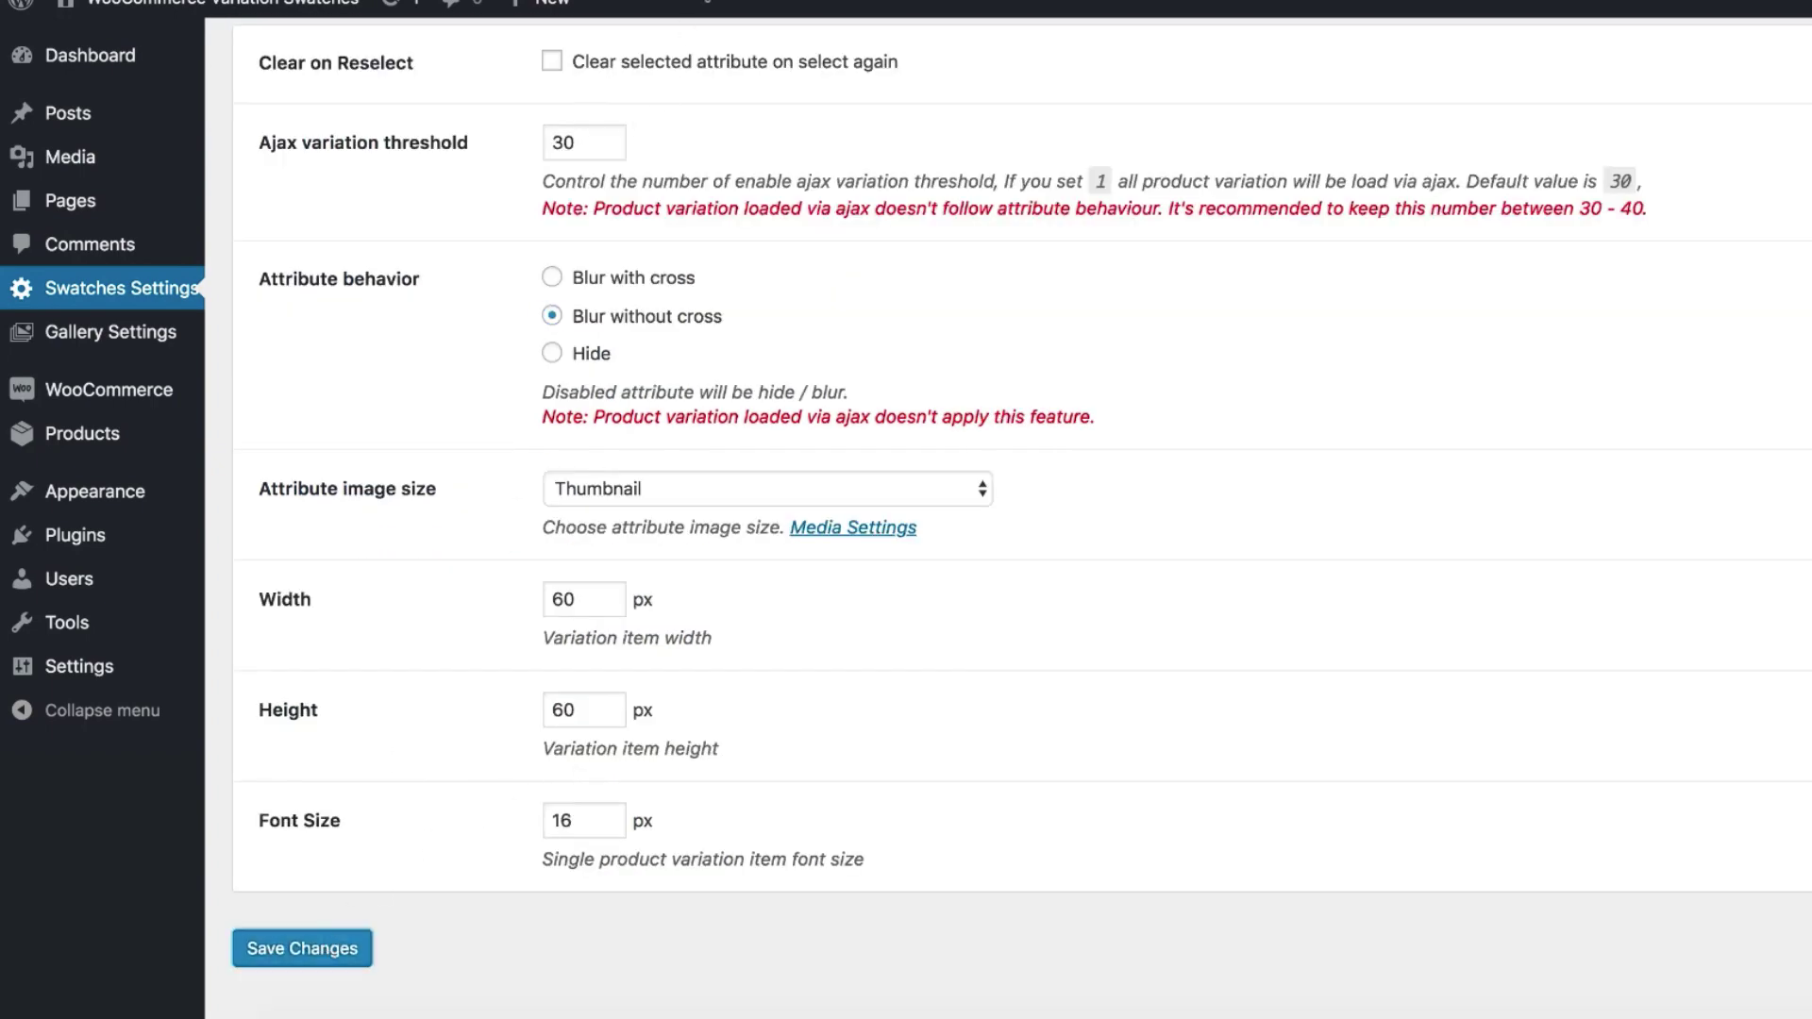
key("ctrl+shift+Tab")
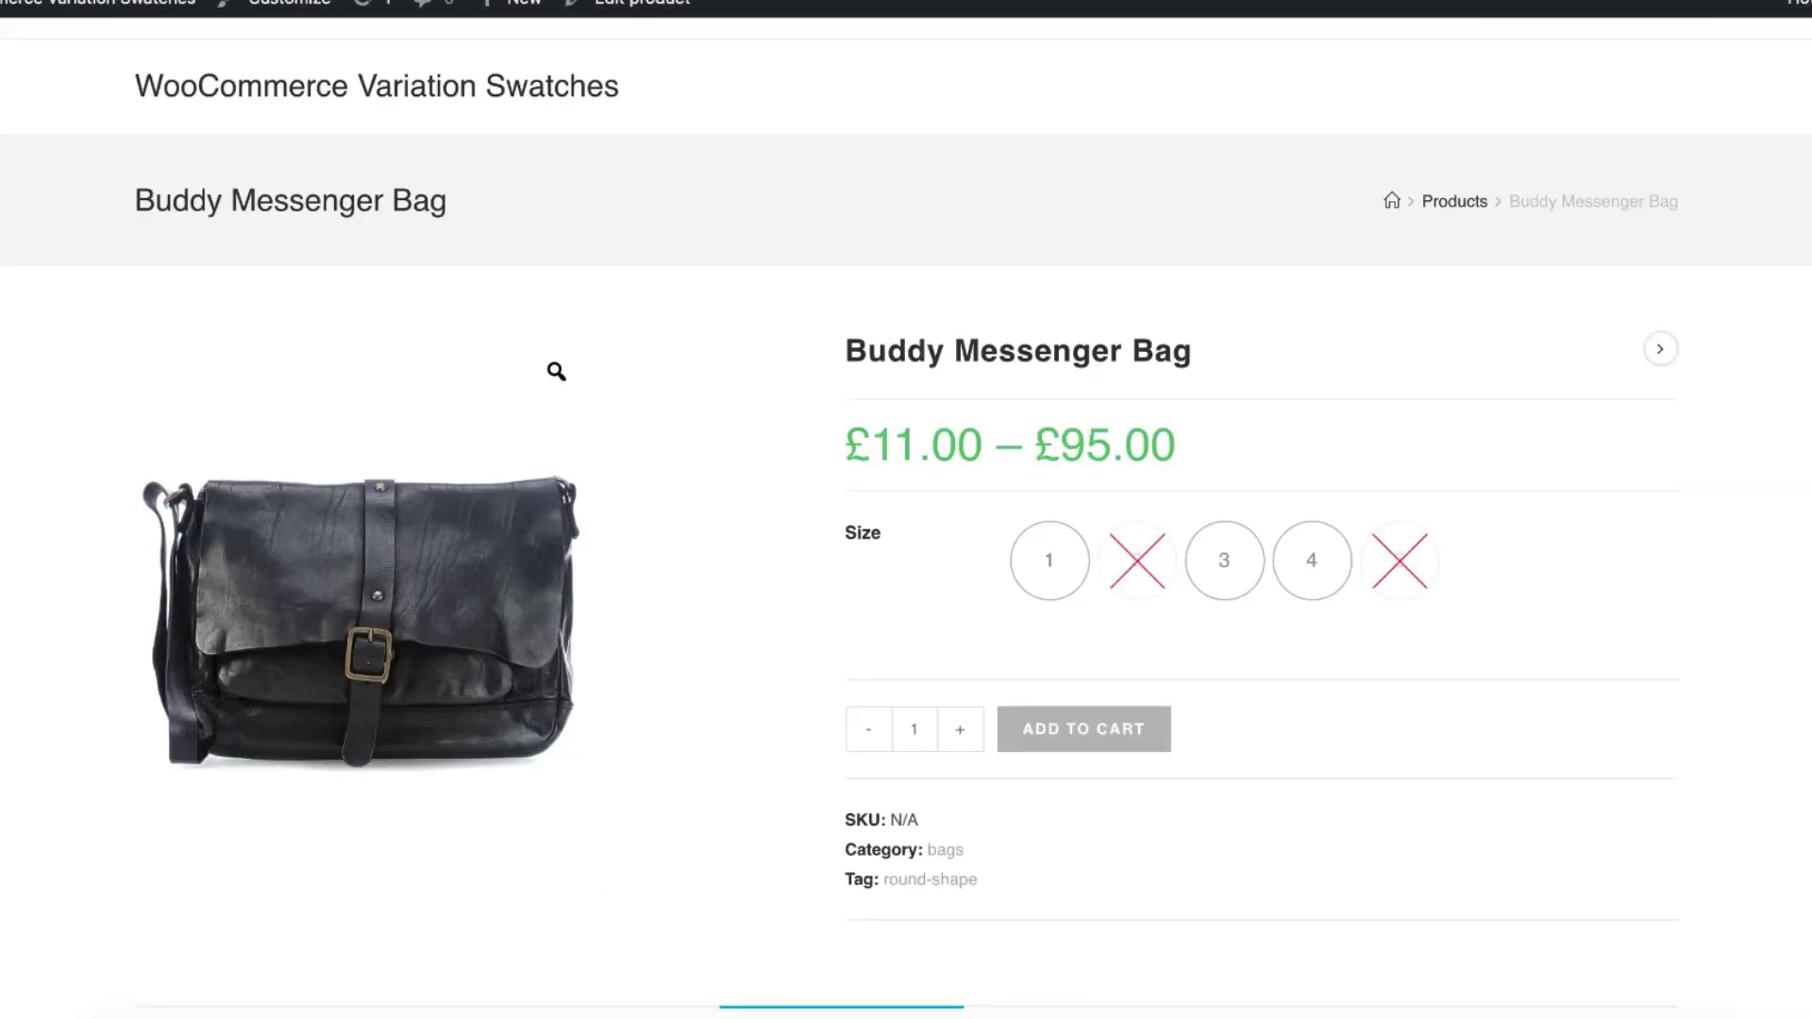
key("ctrl+r")
Set Attribute behavior to Hide, save the swatch settings and start reloading the product page.
key("ctrl+shift+Tab")
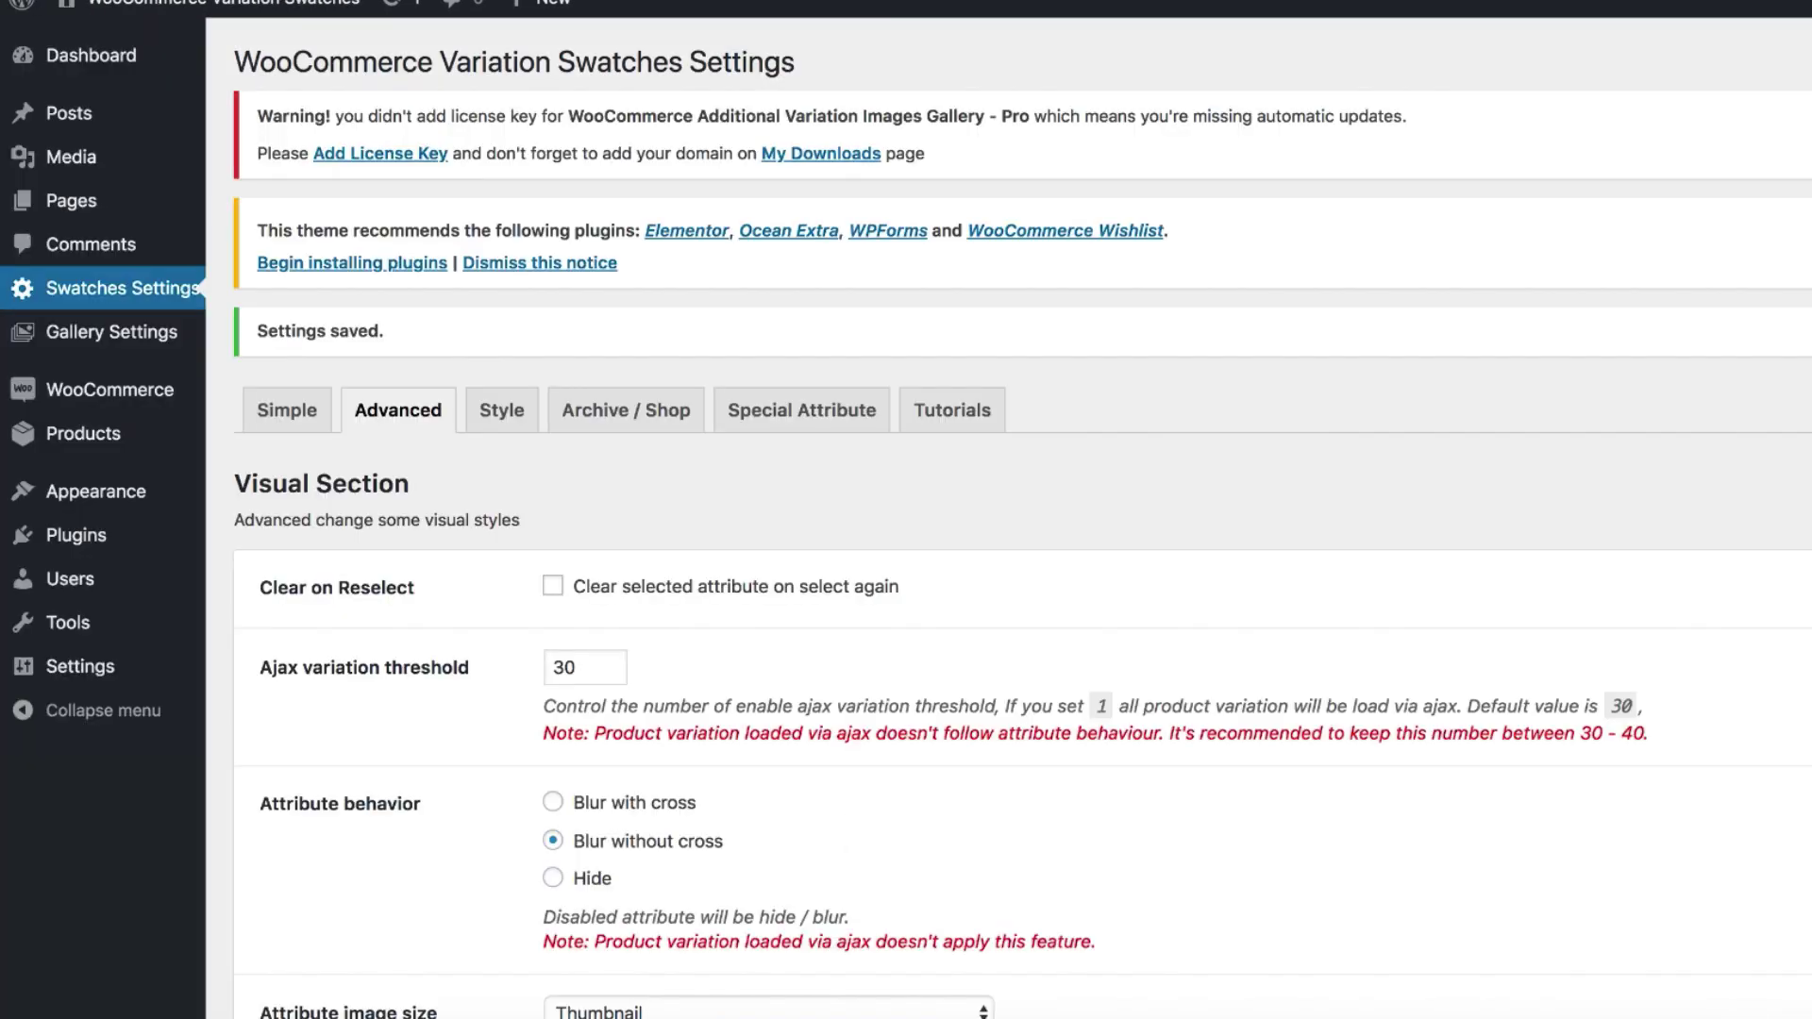
left_click(587, 880)
scroll(580, 944, "down", 6)
left_click(330, 922)
key("ctrl+Tab")
right_click(744, 328)
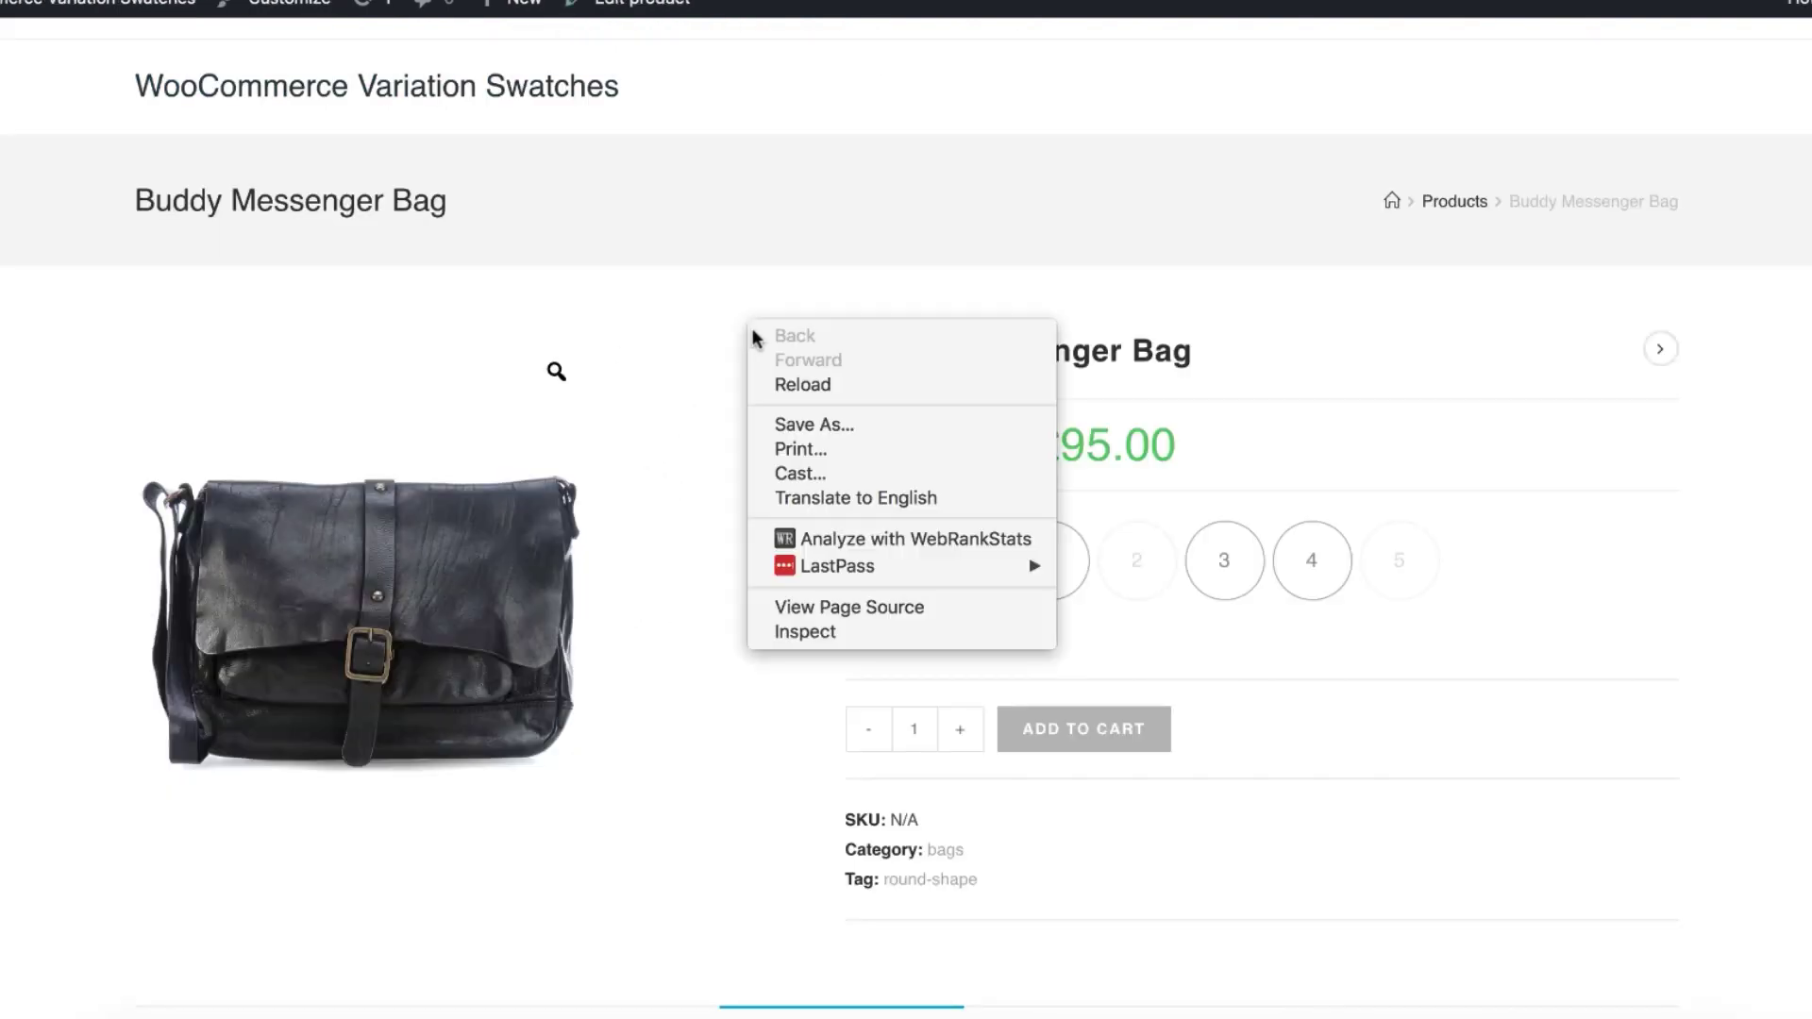
Reload the product page and the shop page, where Laptop Messenger Bag is now hidden.
left_click(797, 393)
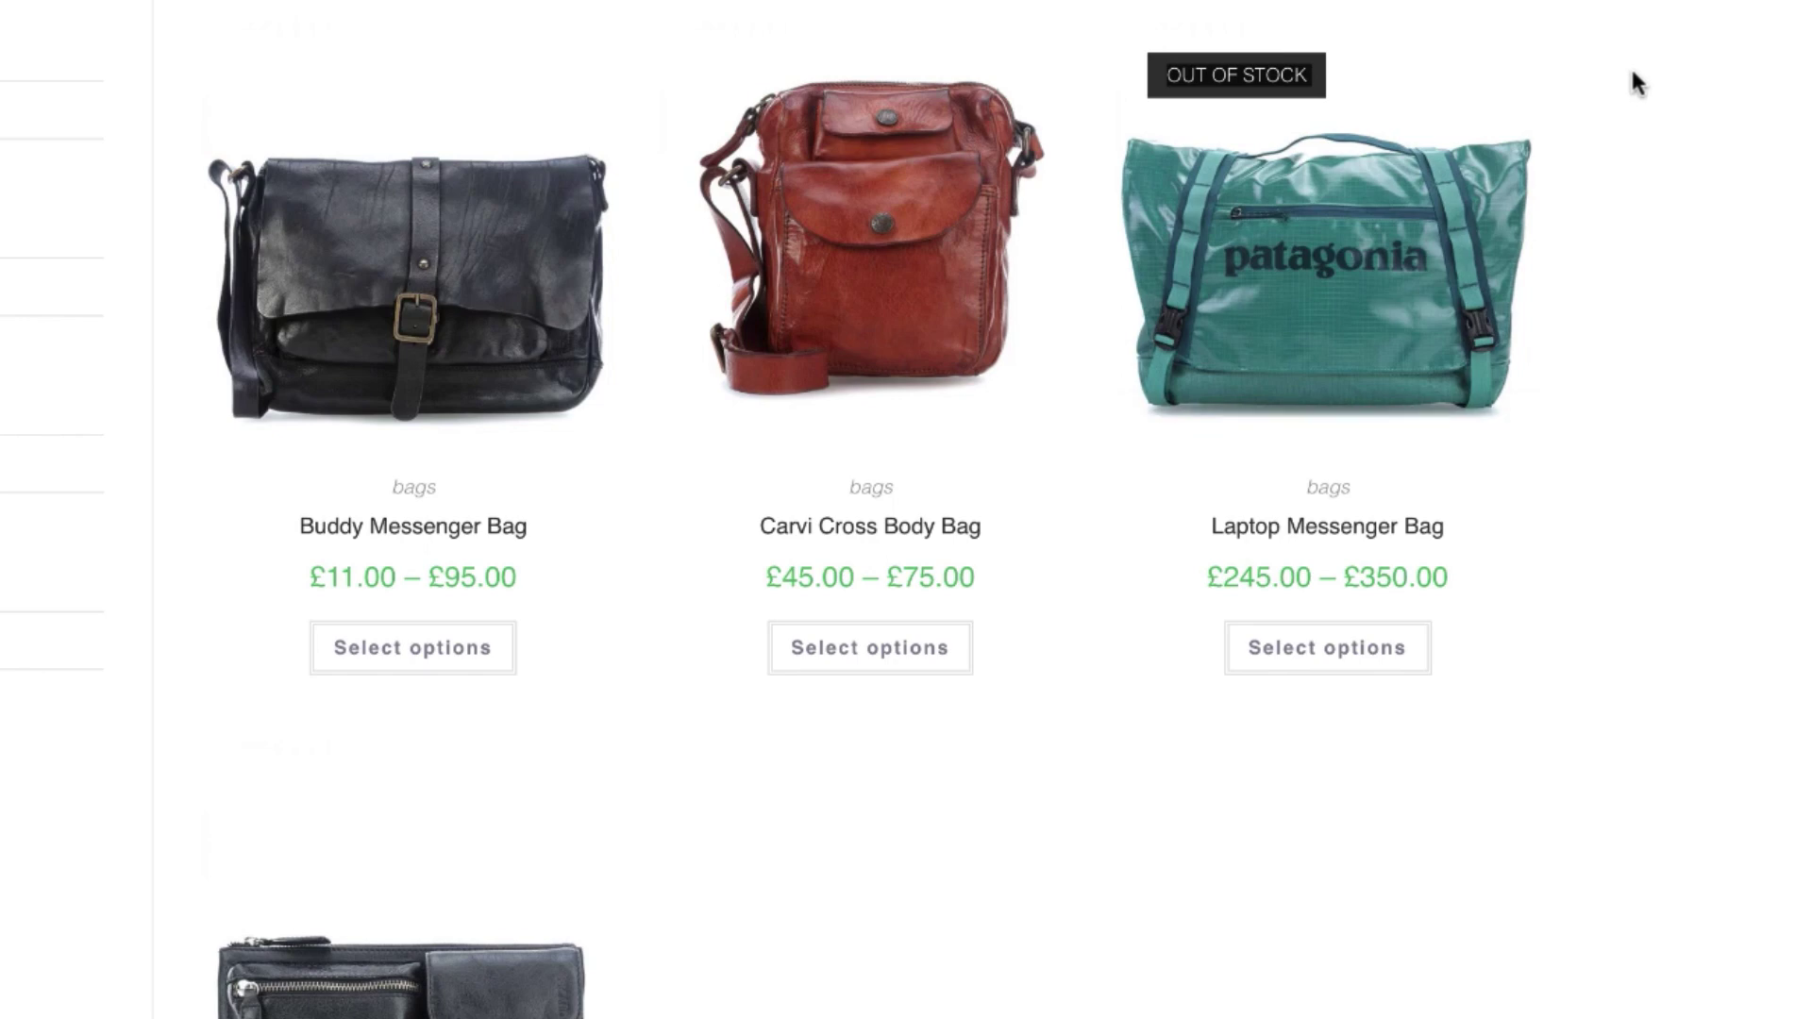
right_click(1629, 65)
left_click(1742, 140)
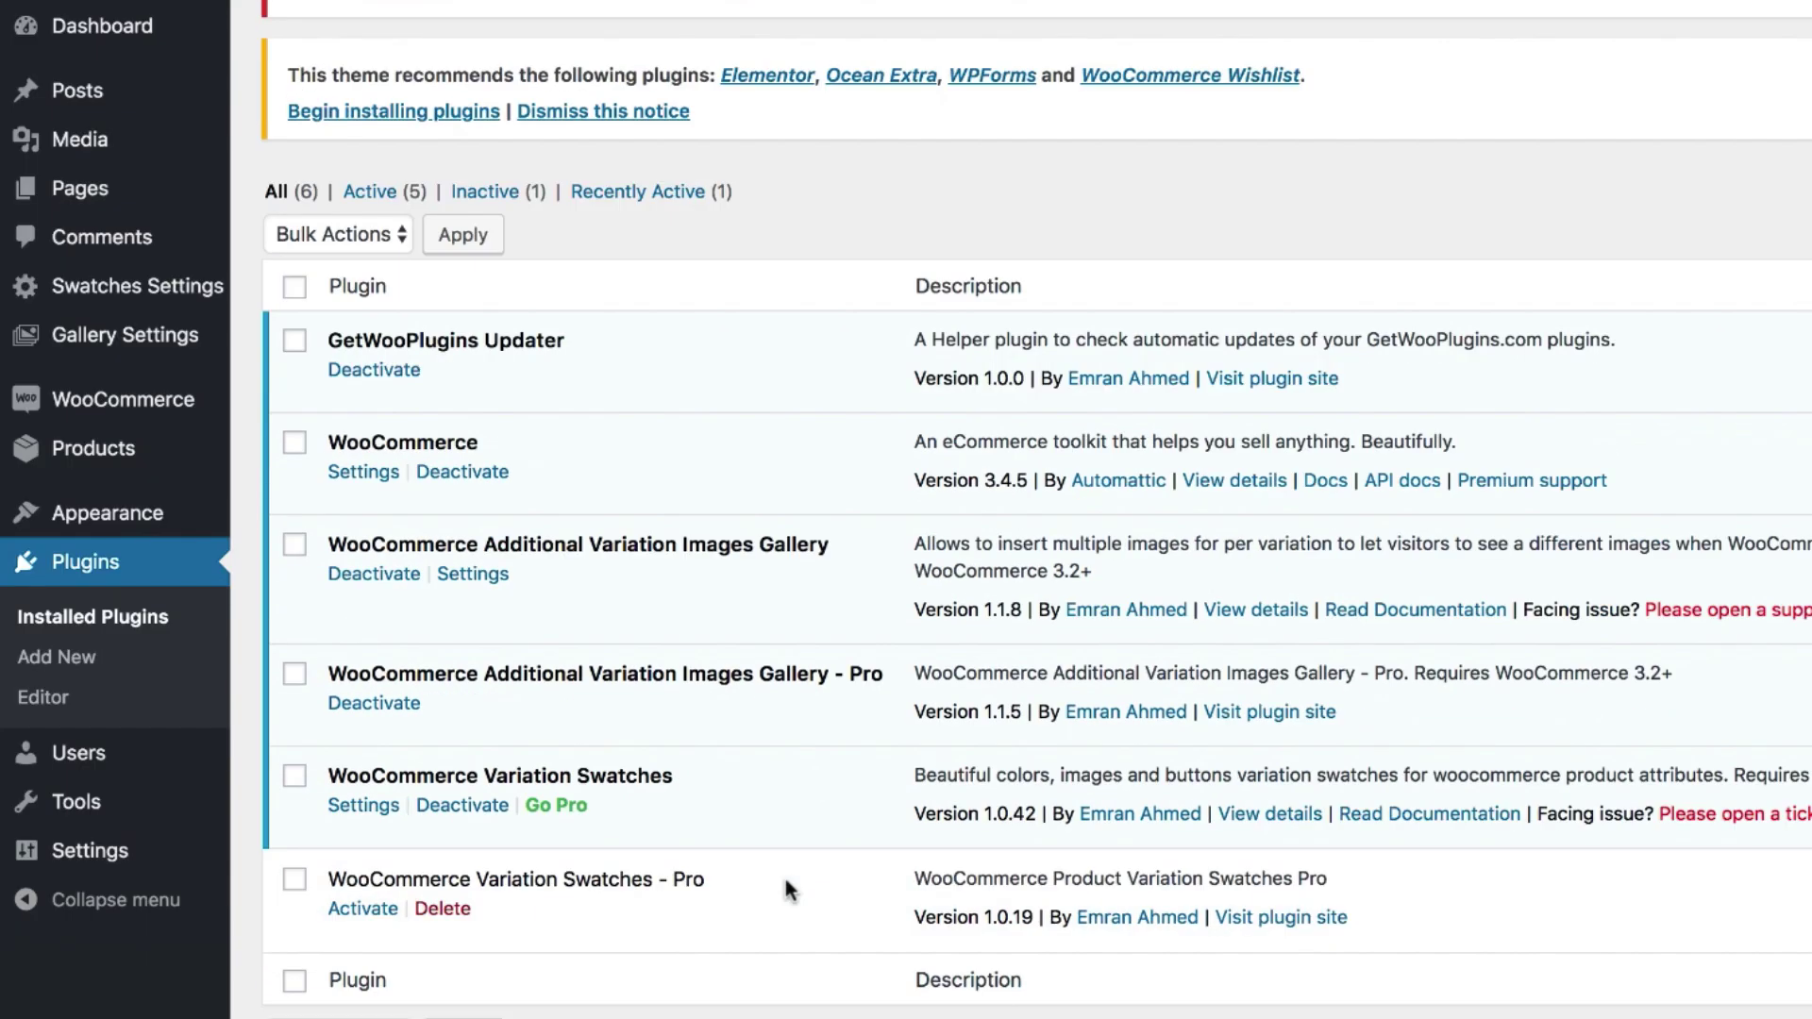
Activate the Variation Swatches Pro plugin.
scroll(755, 849, "down", 1)
left_click_drag(717, 829, 327, 829)
left_click(362, 858)
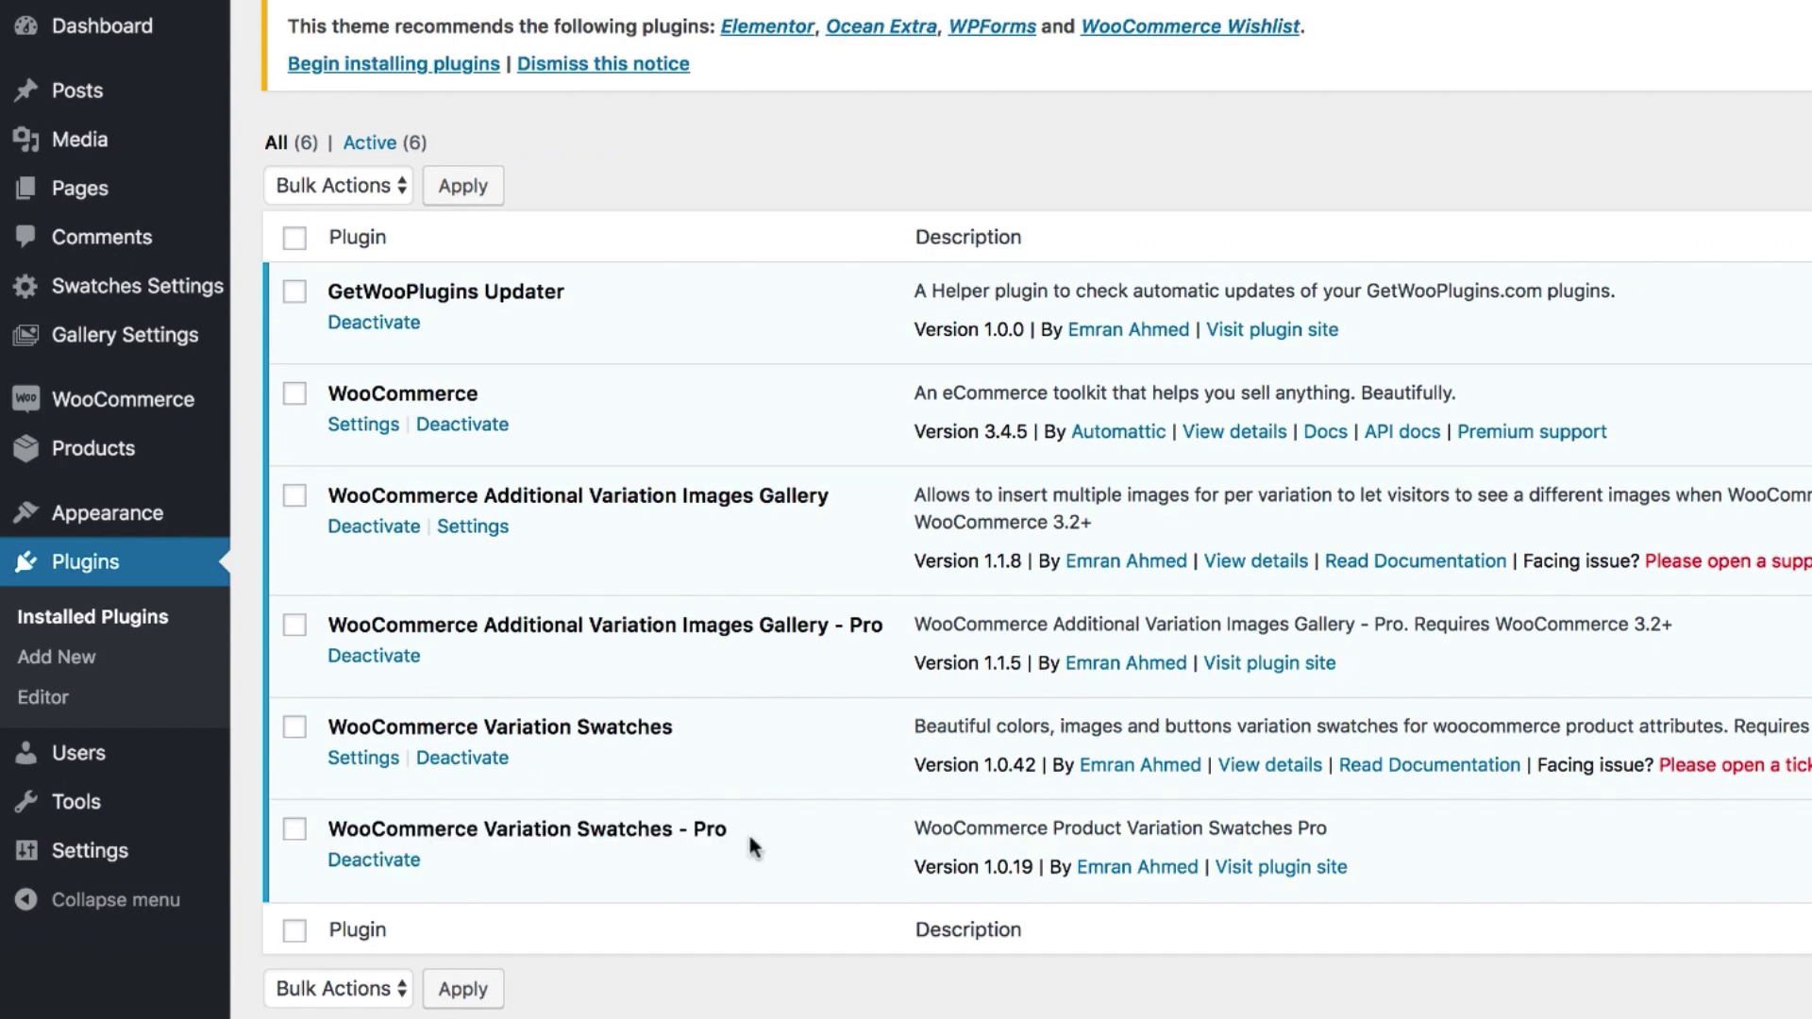
In the swatch settings, tick Out of stock variation, choose Blur with cross and save.
left_click(179, 298)
scroll(755, 699, "down", 8)
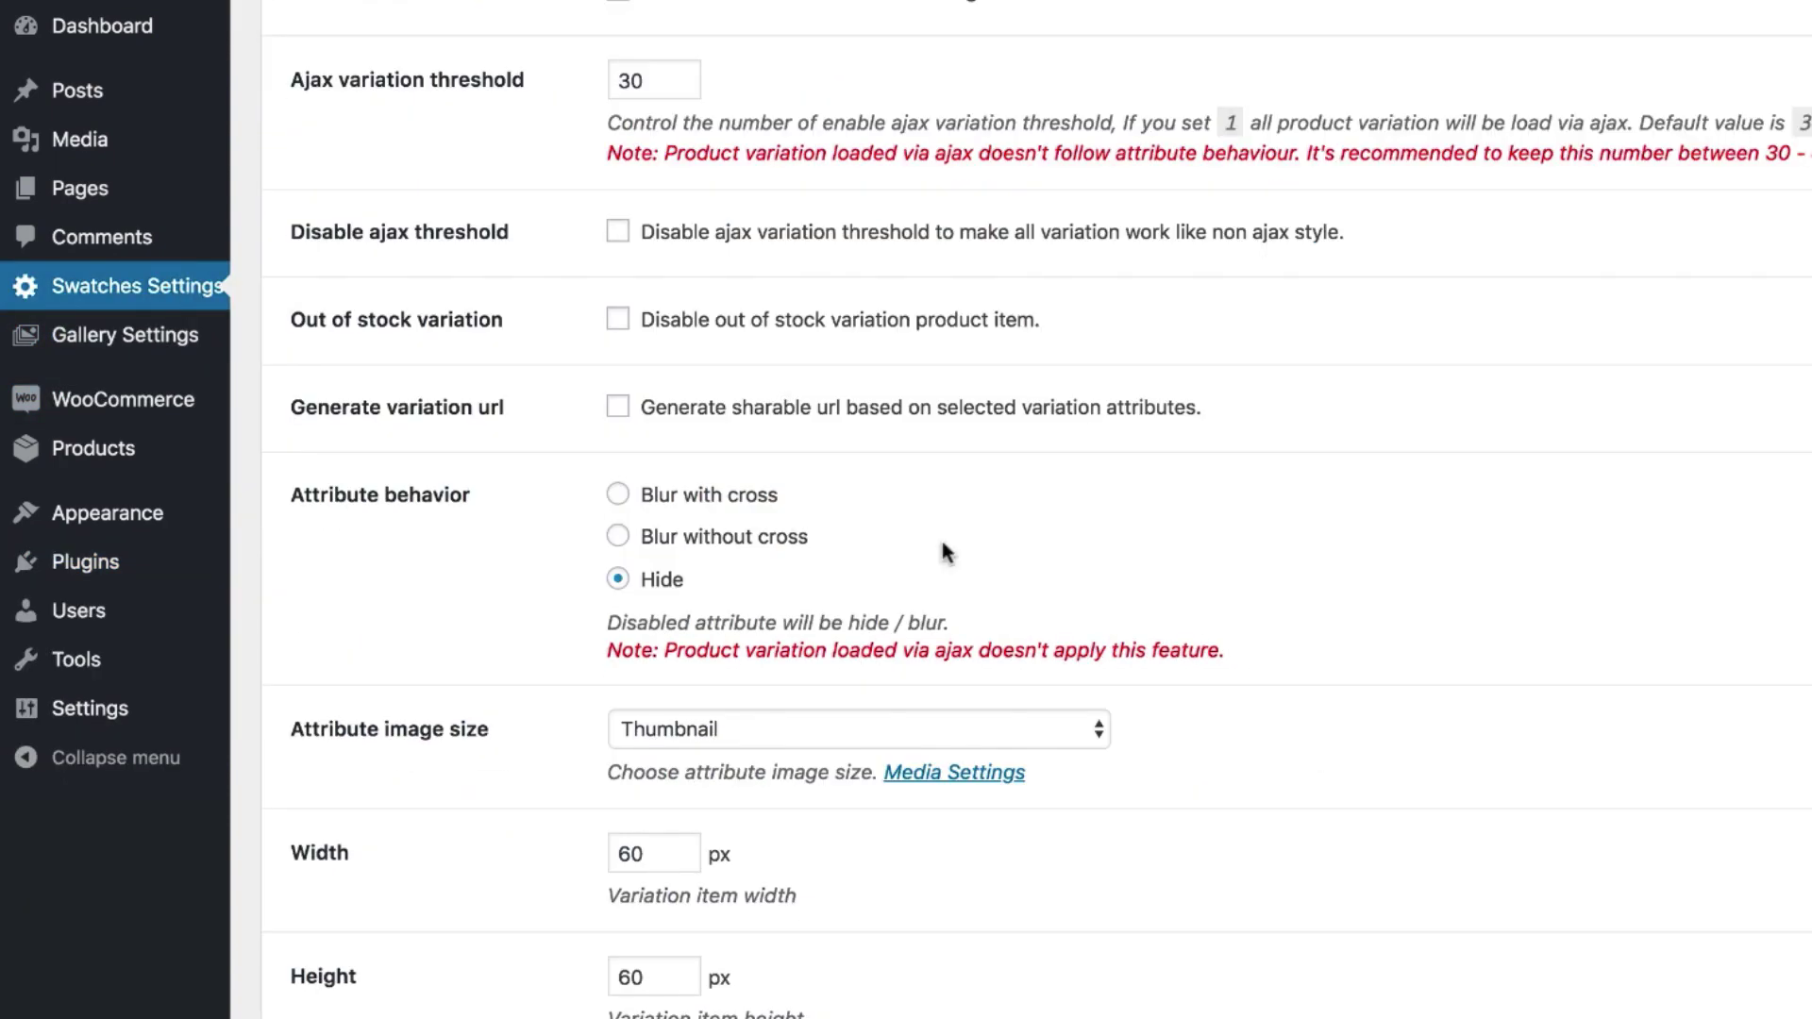
left_click_drag(1064, 321, 619, 328)
left_click(617, 319)
left_click(617, 494)
scroll(618, 539, "down", 3)
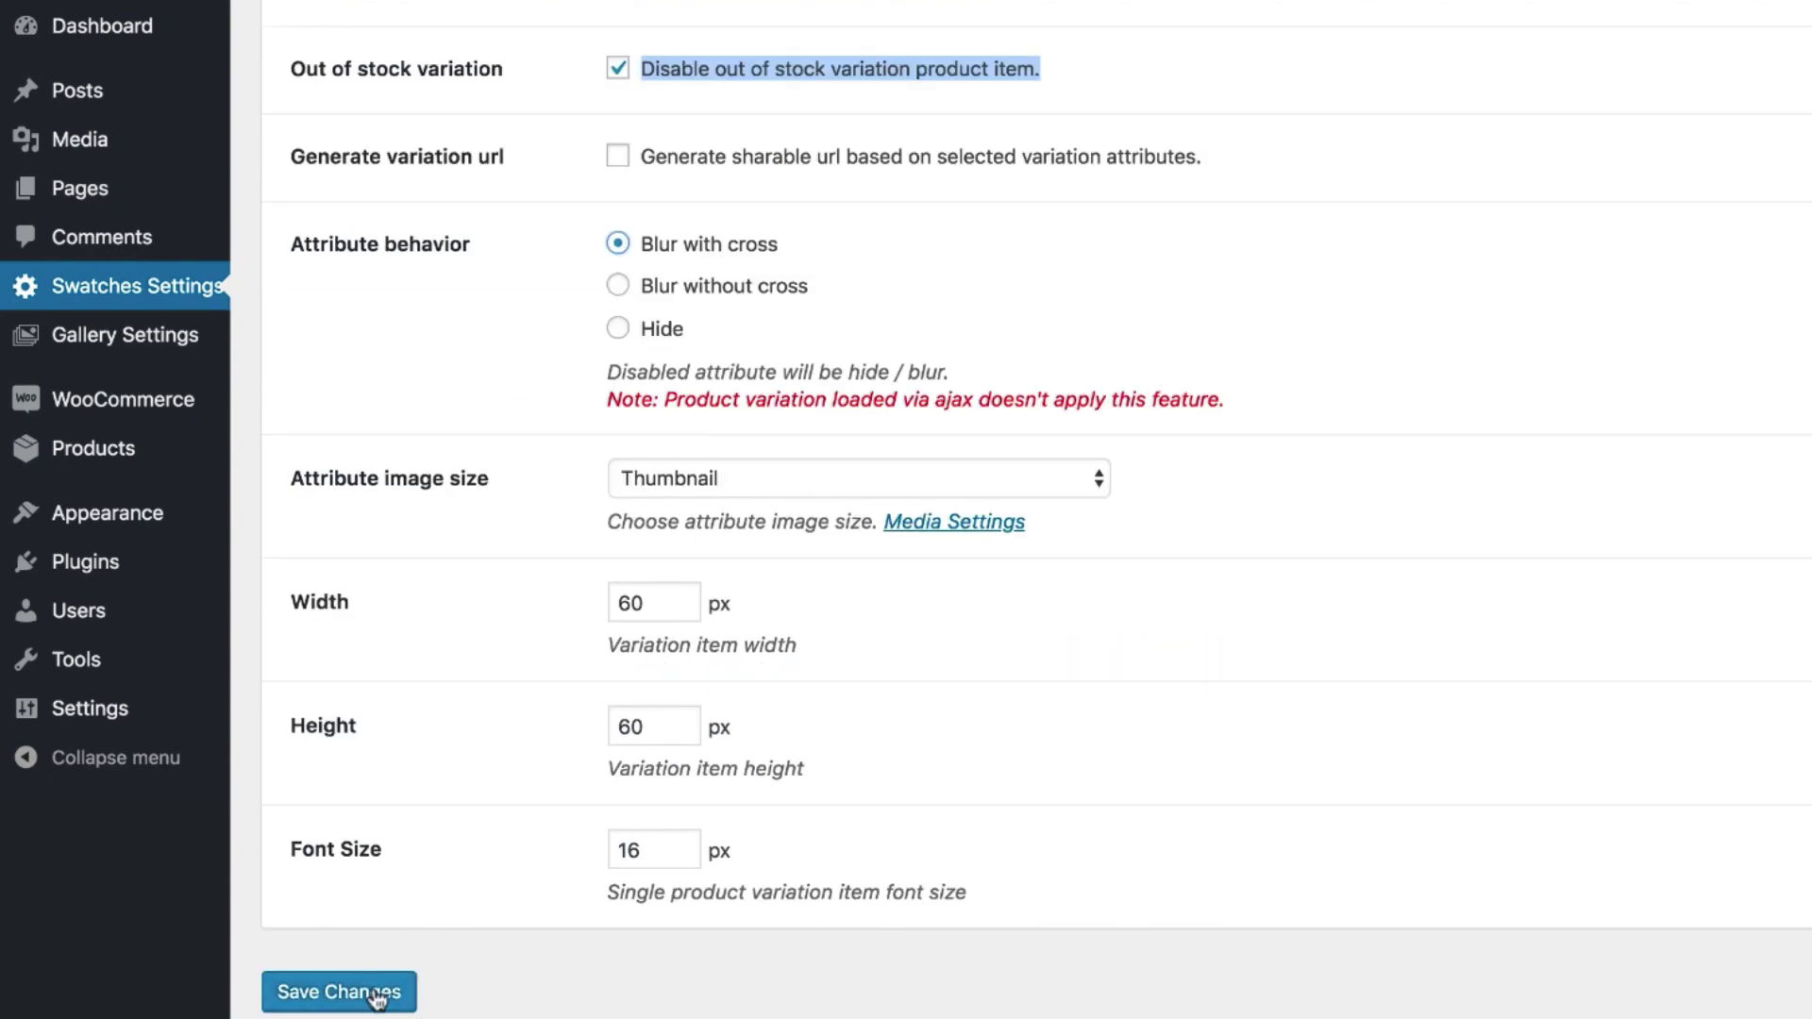
left_click(406, 991)
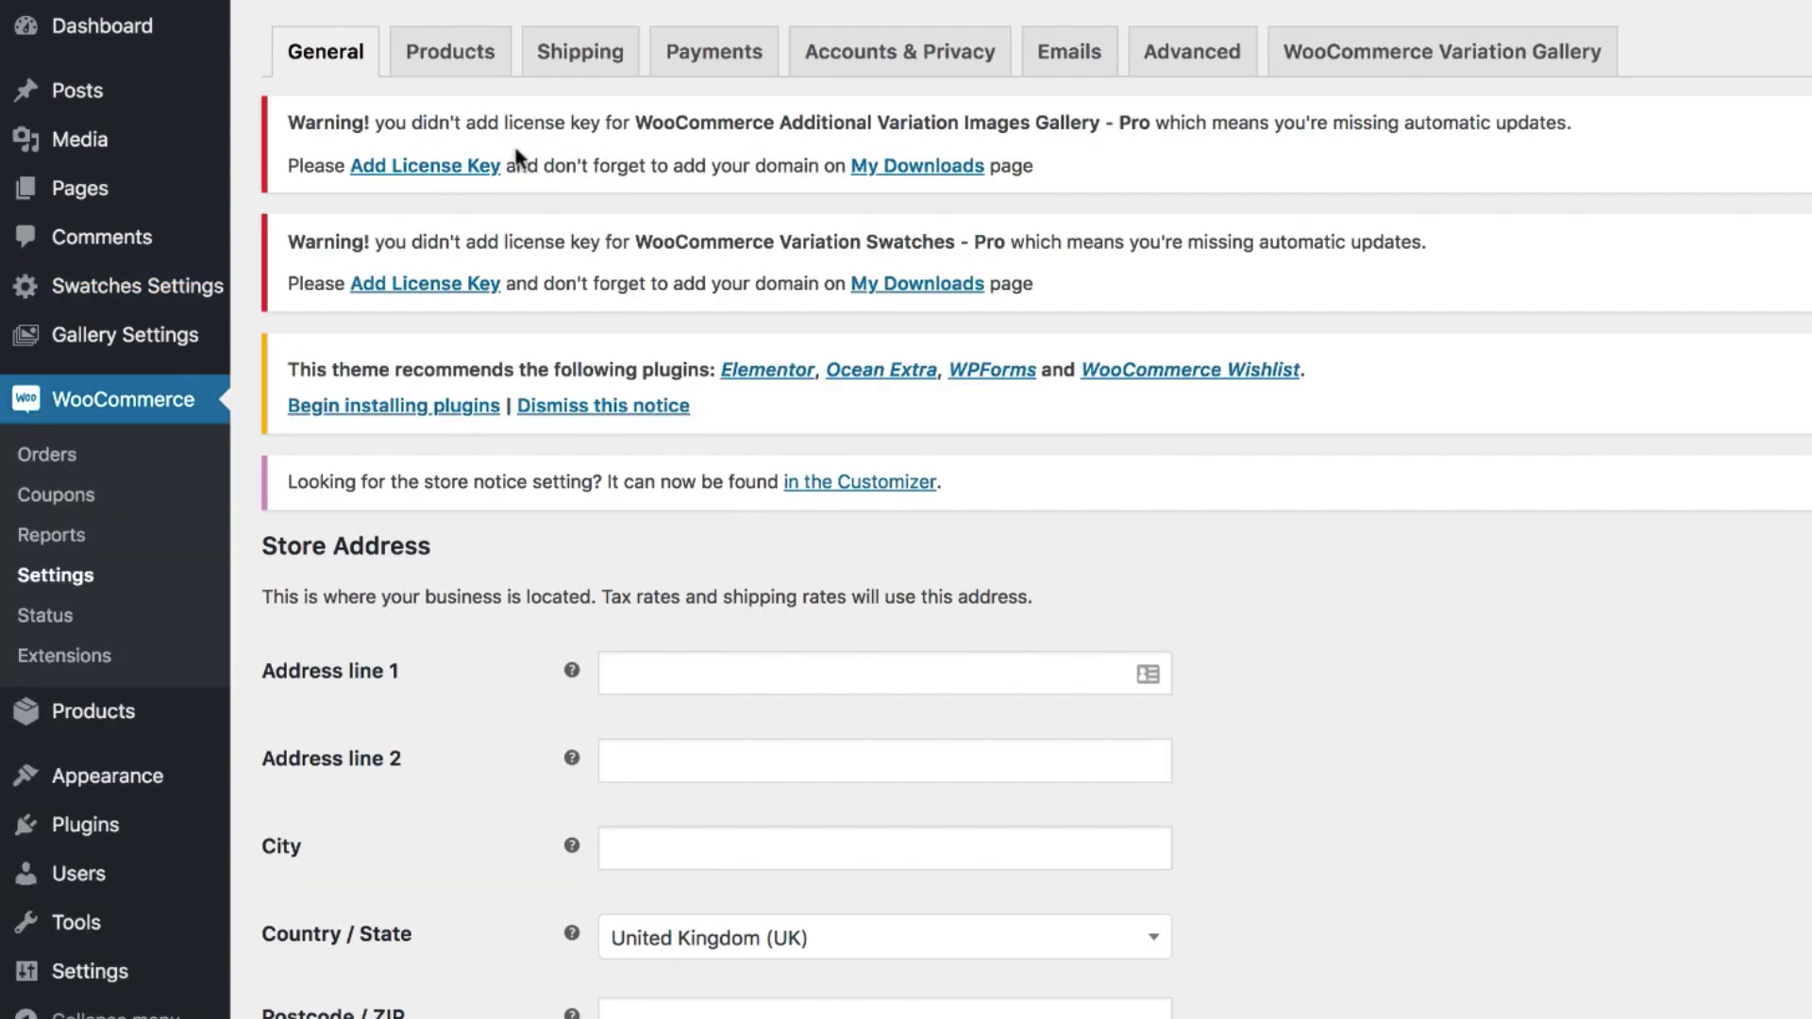
Untick 'Hide out of stock items from the catalog' in WooCommerce Inventory settings and save.
left_click(450, 51)
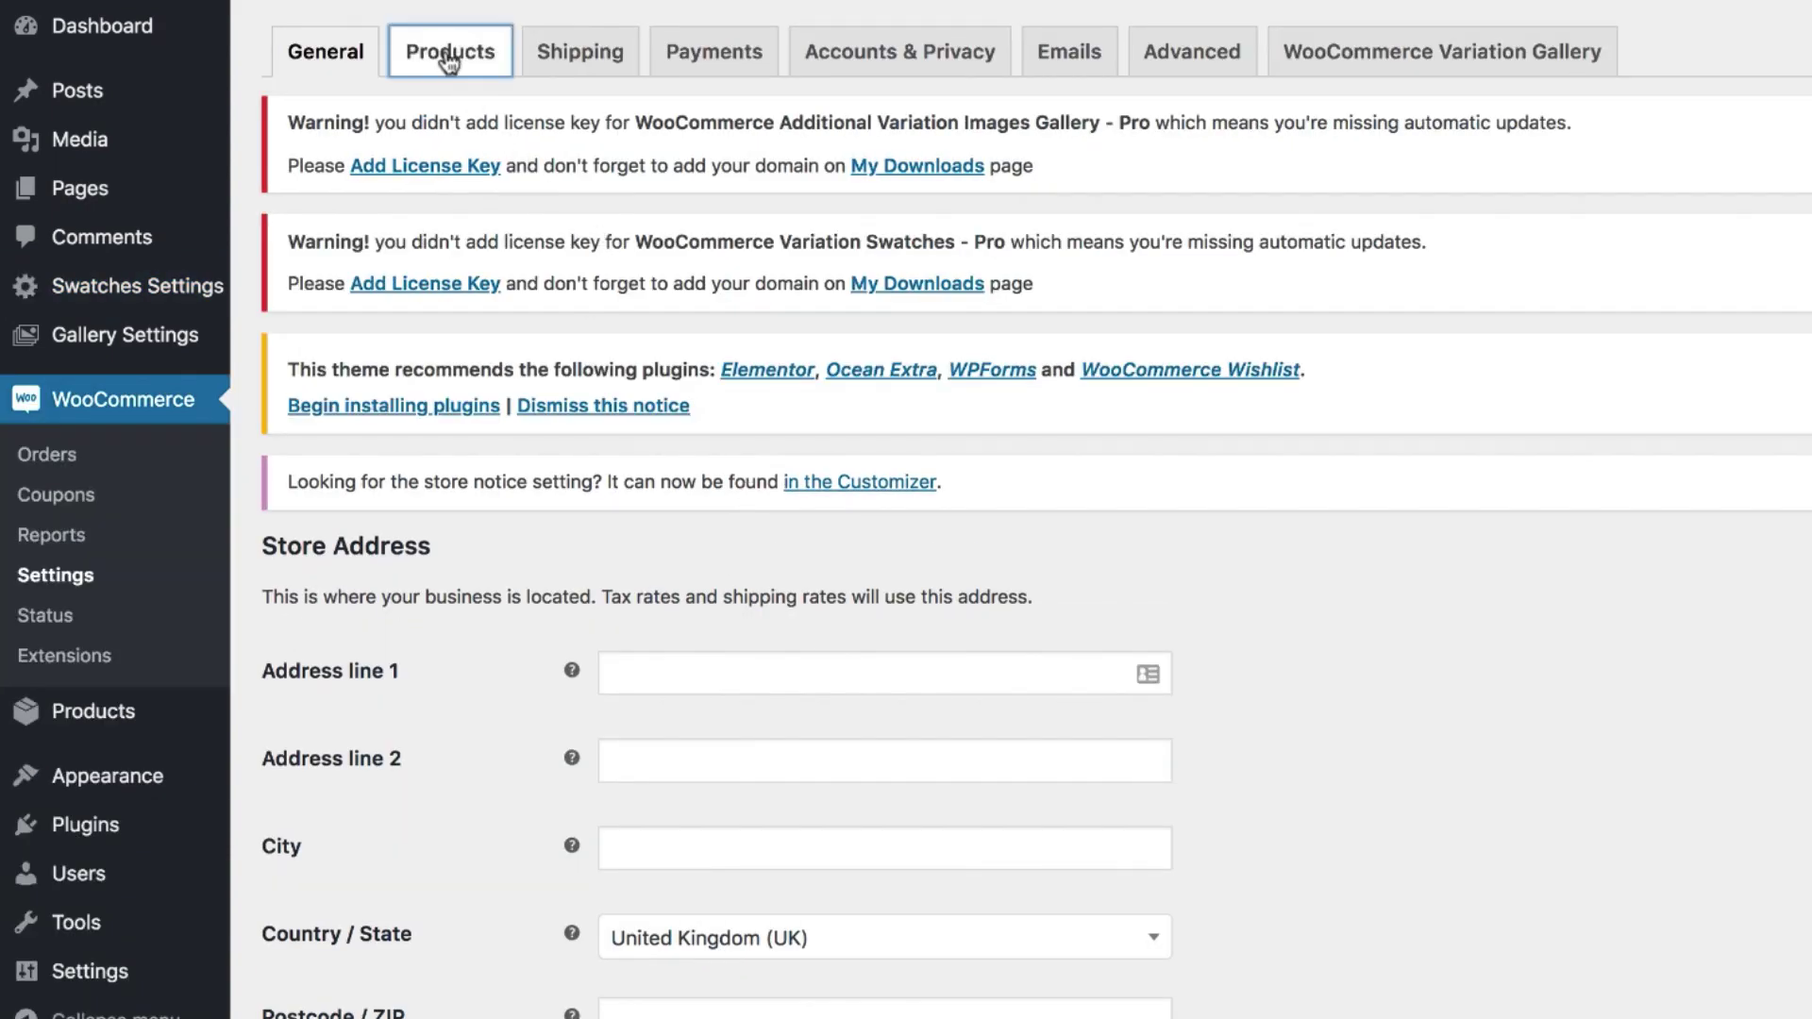
left_click(415, 463)
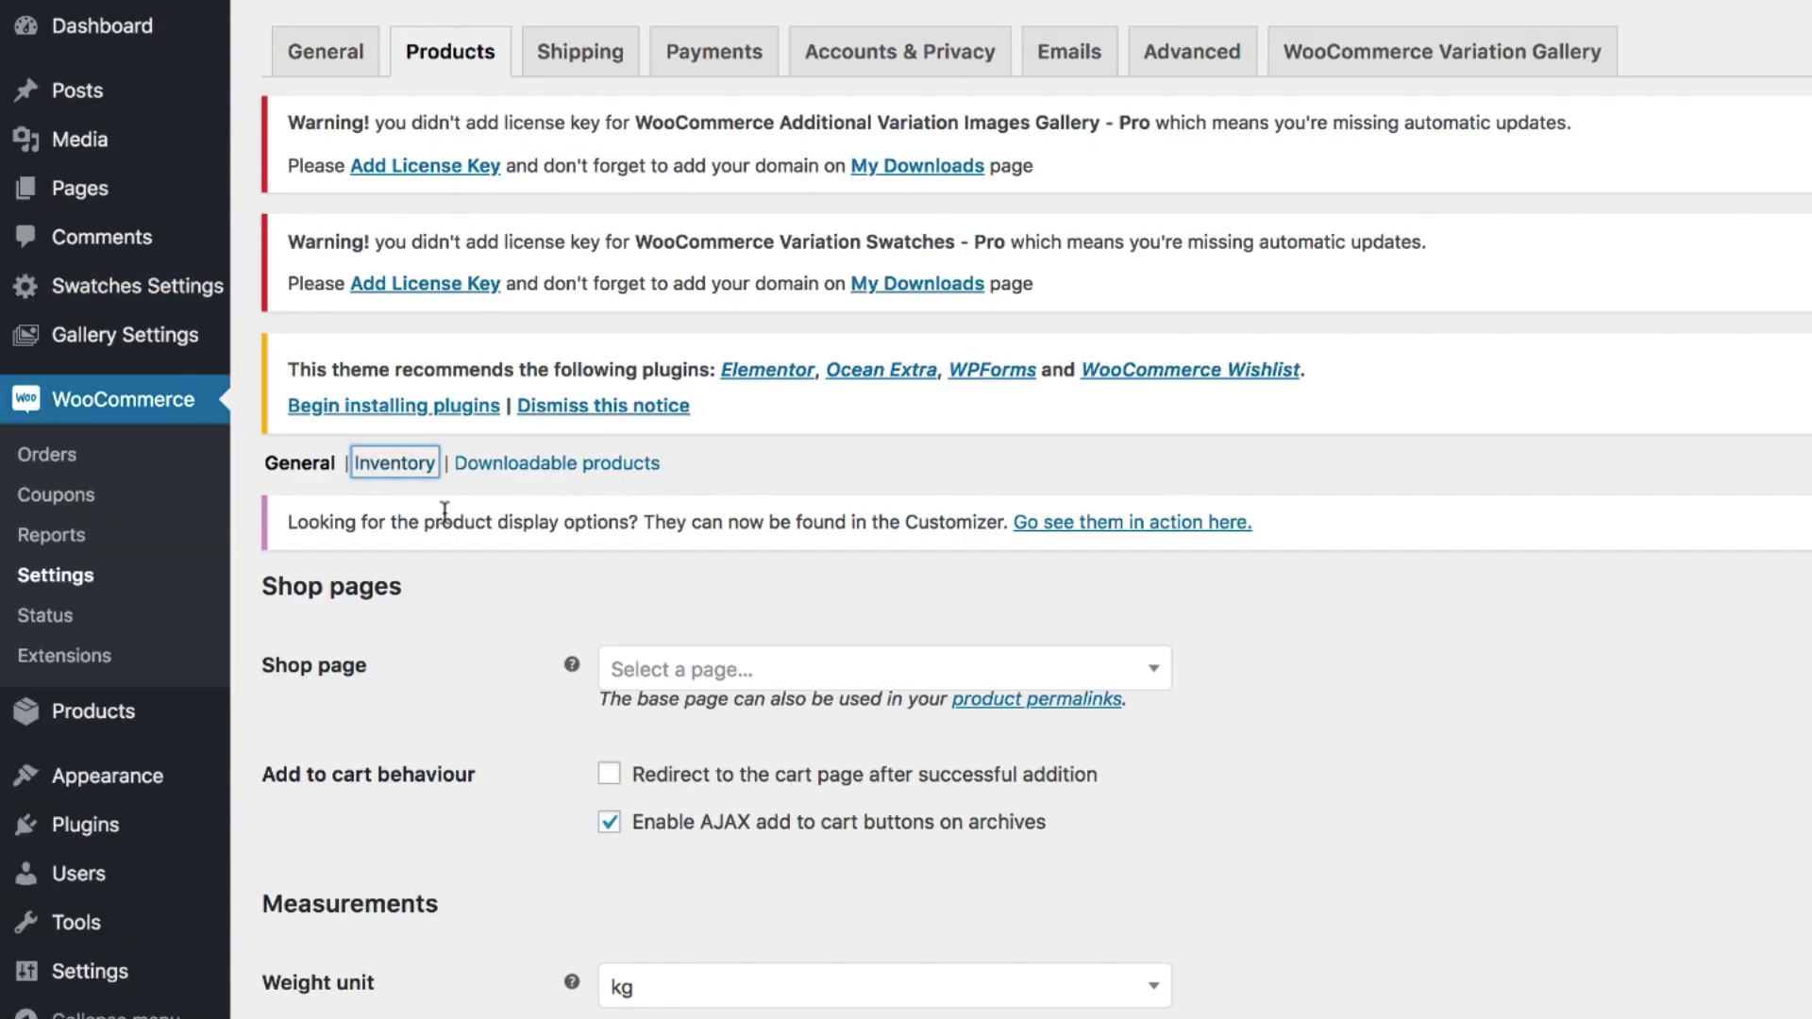
scroll(445, 511, "down", 5)
left_click(608, 813)
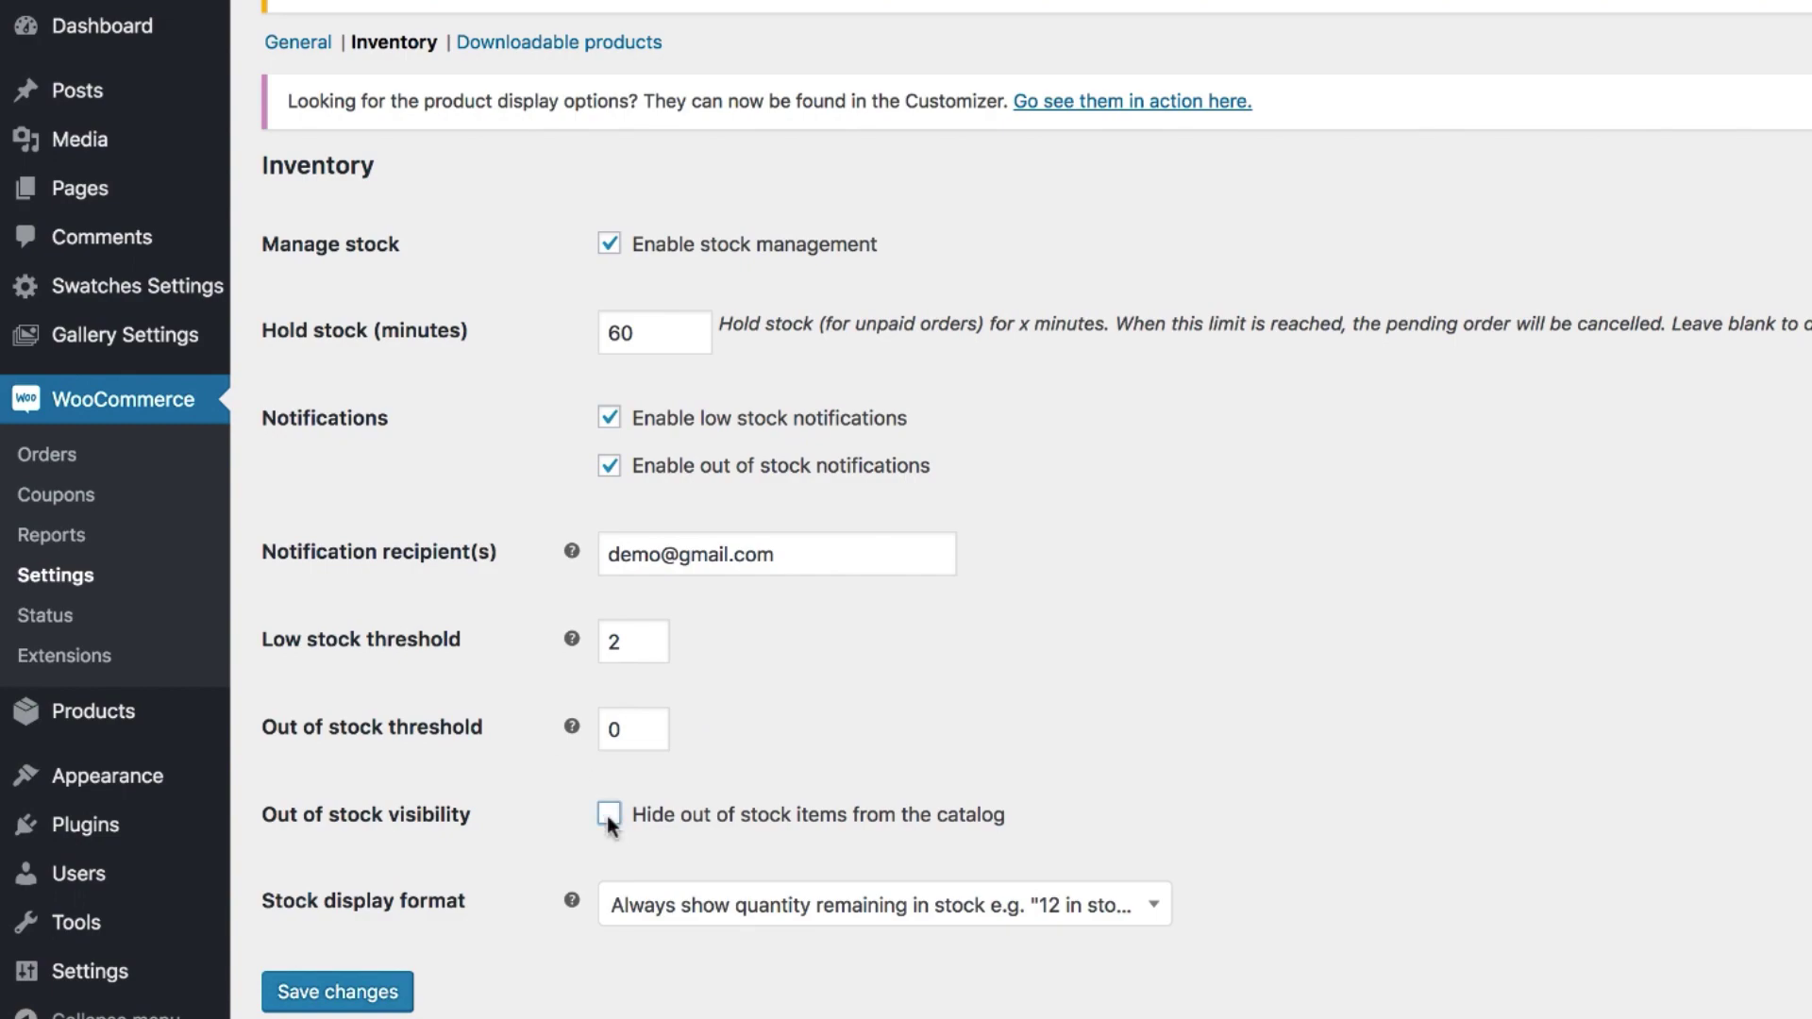
left_click(383, 990)
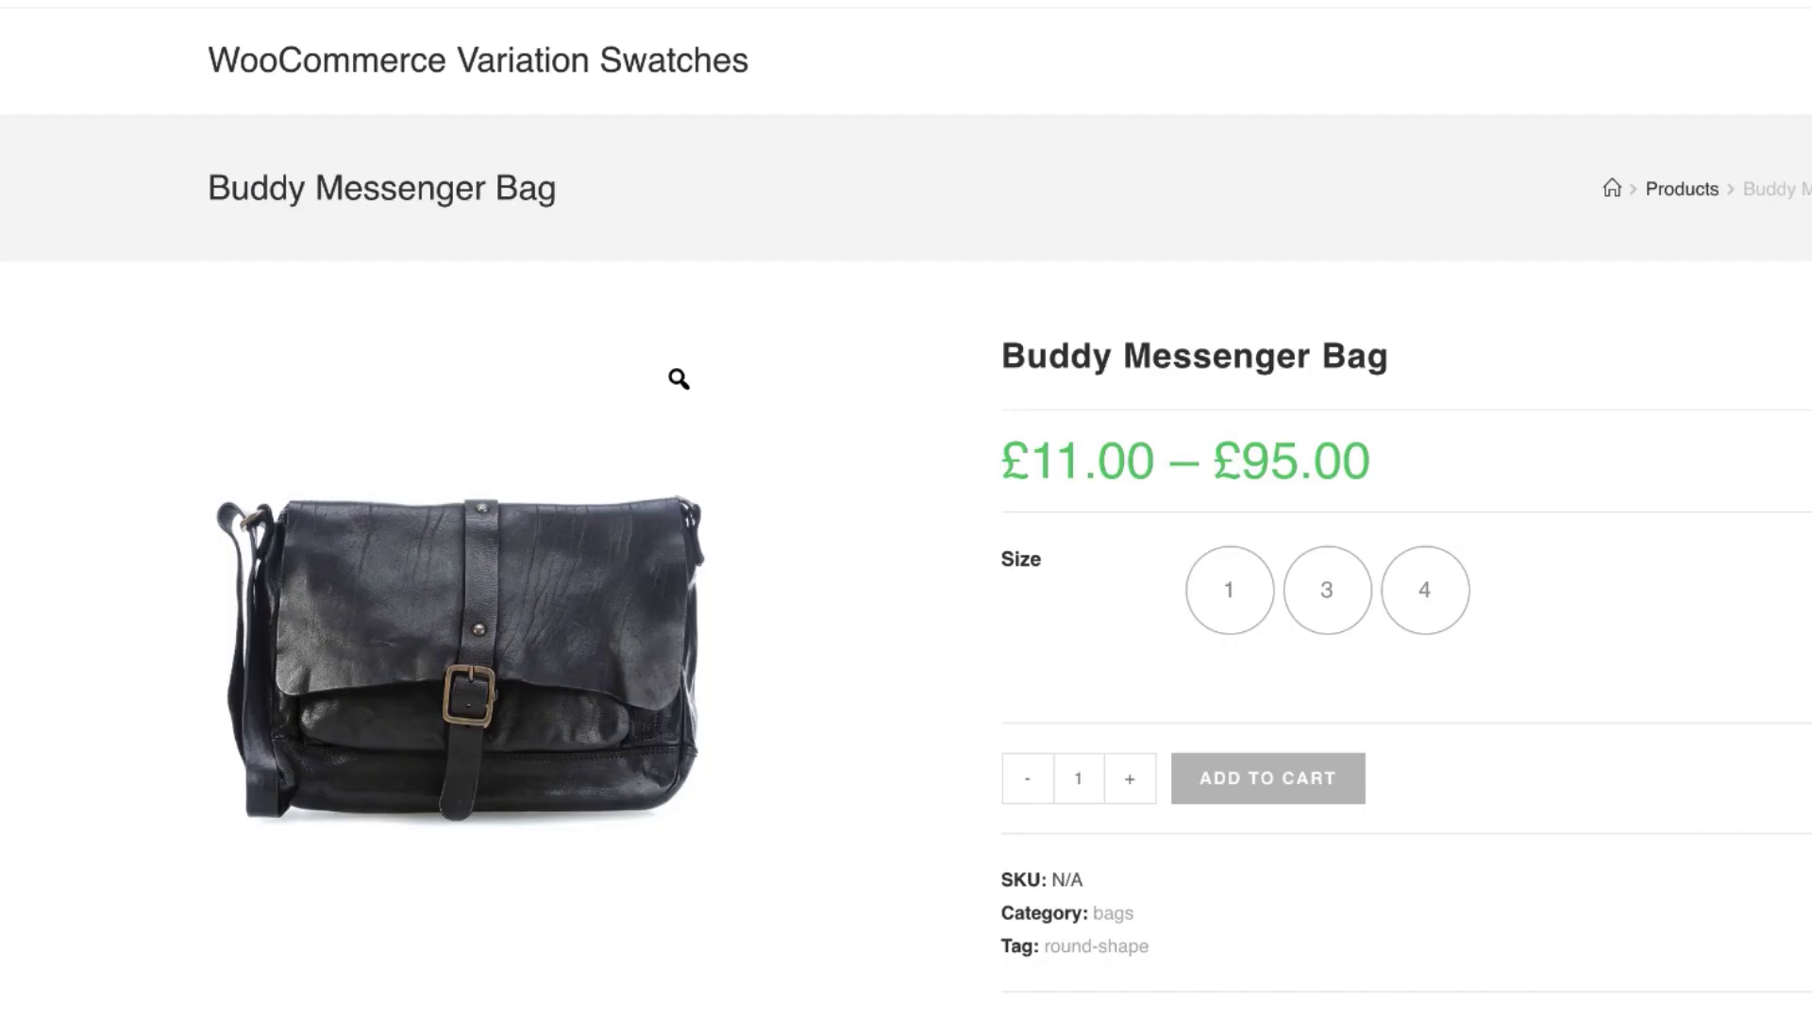
Reload the Buddy Messenger Bag and shop pages, then pick a size swatch on the Waist Pack.
right_click(1043, 300)
left_click(1187, 351)
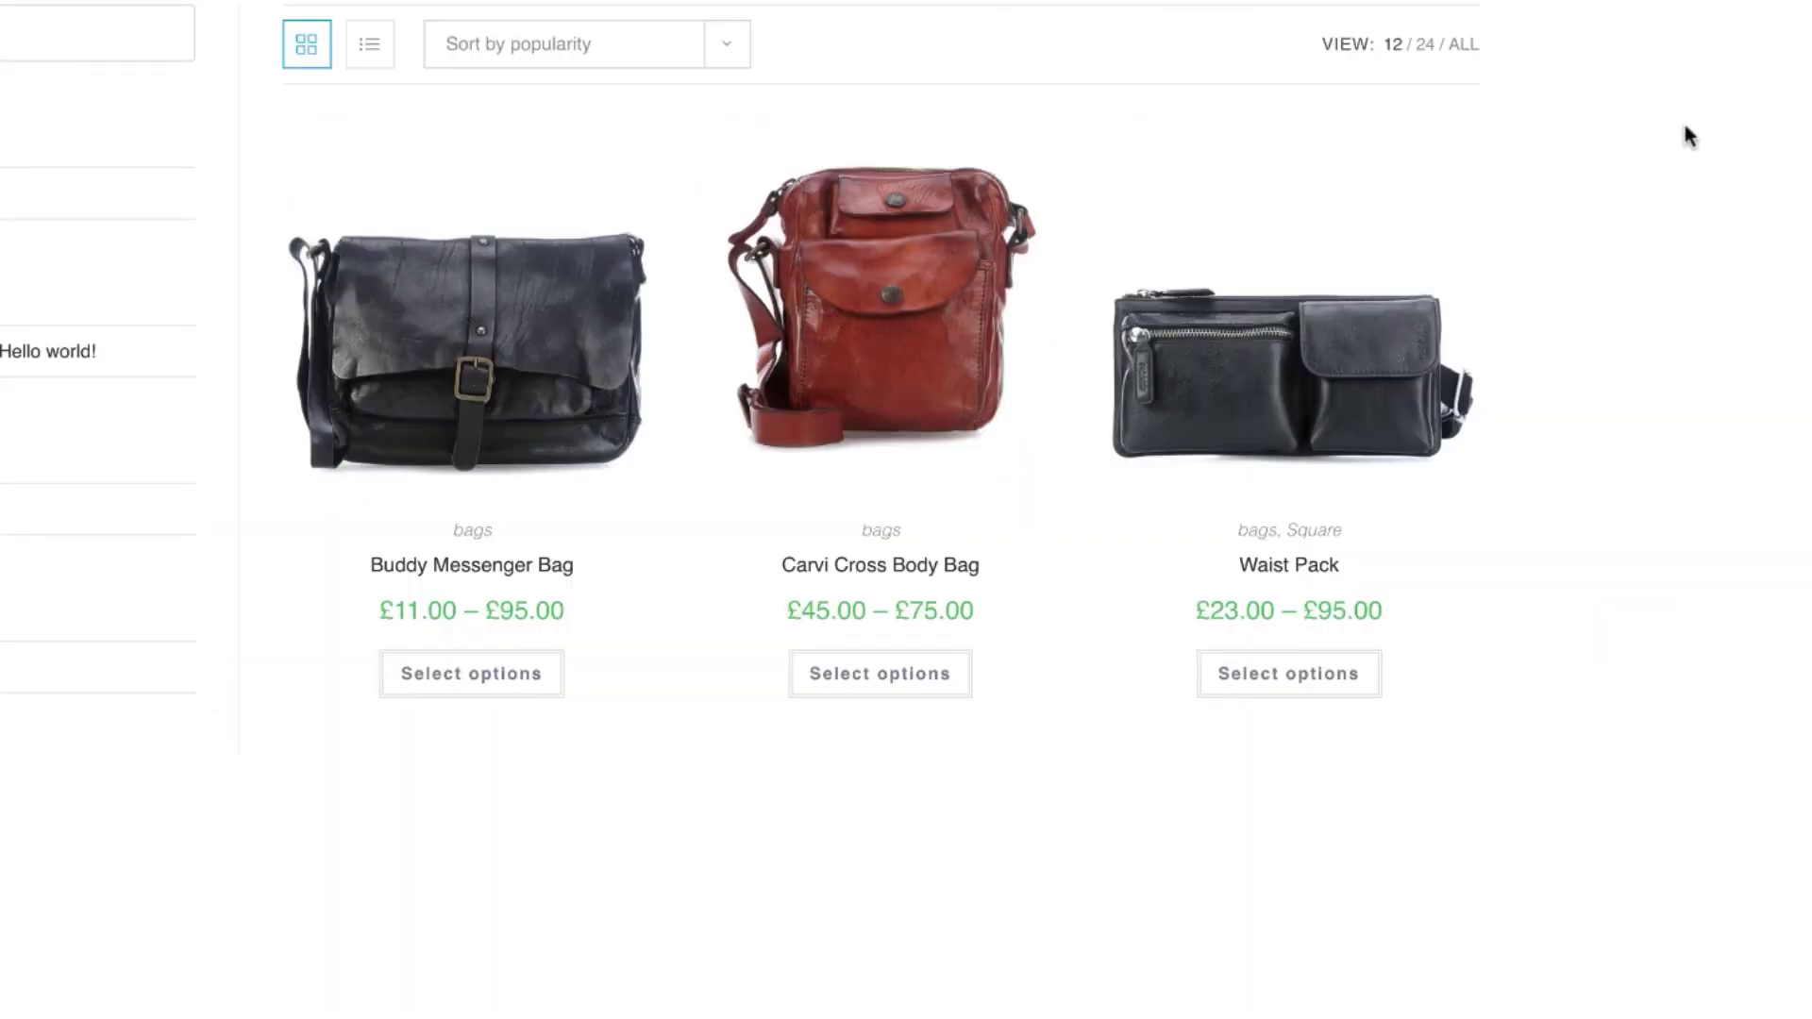
right_click(1684, 126)
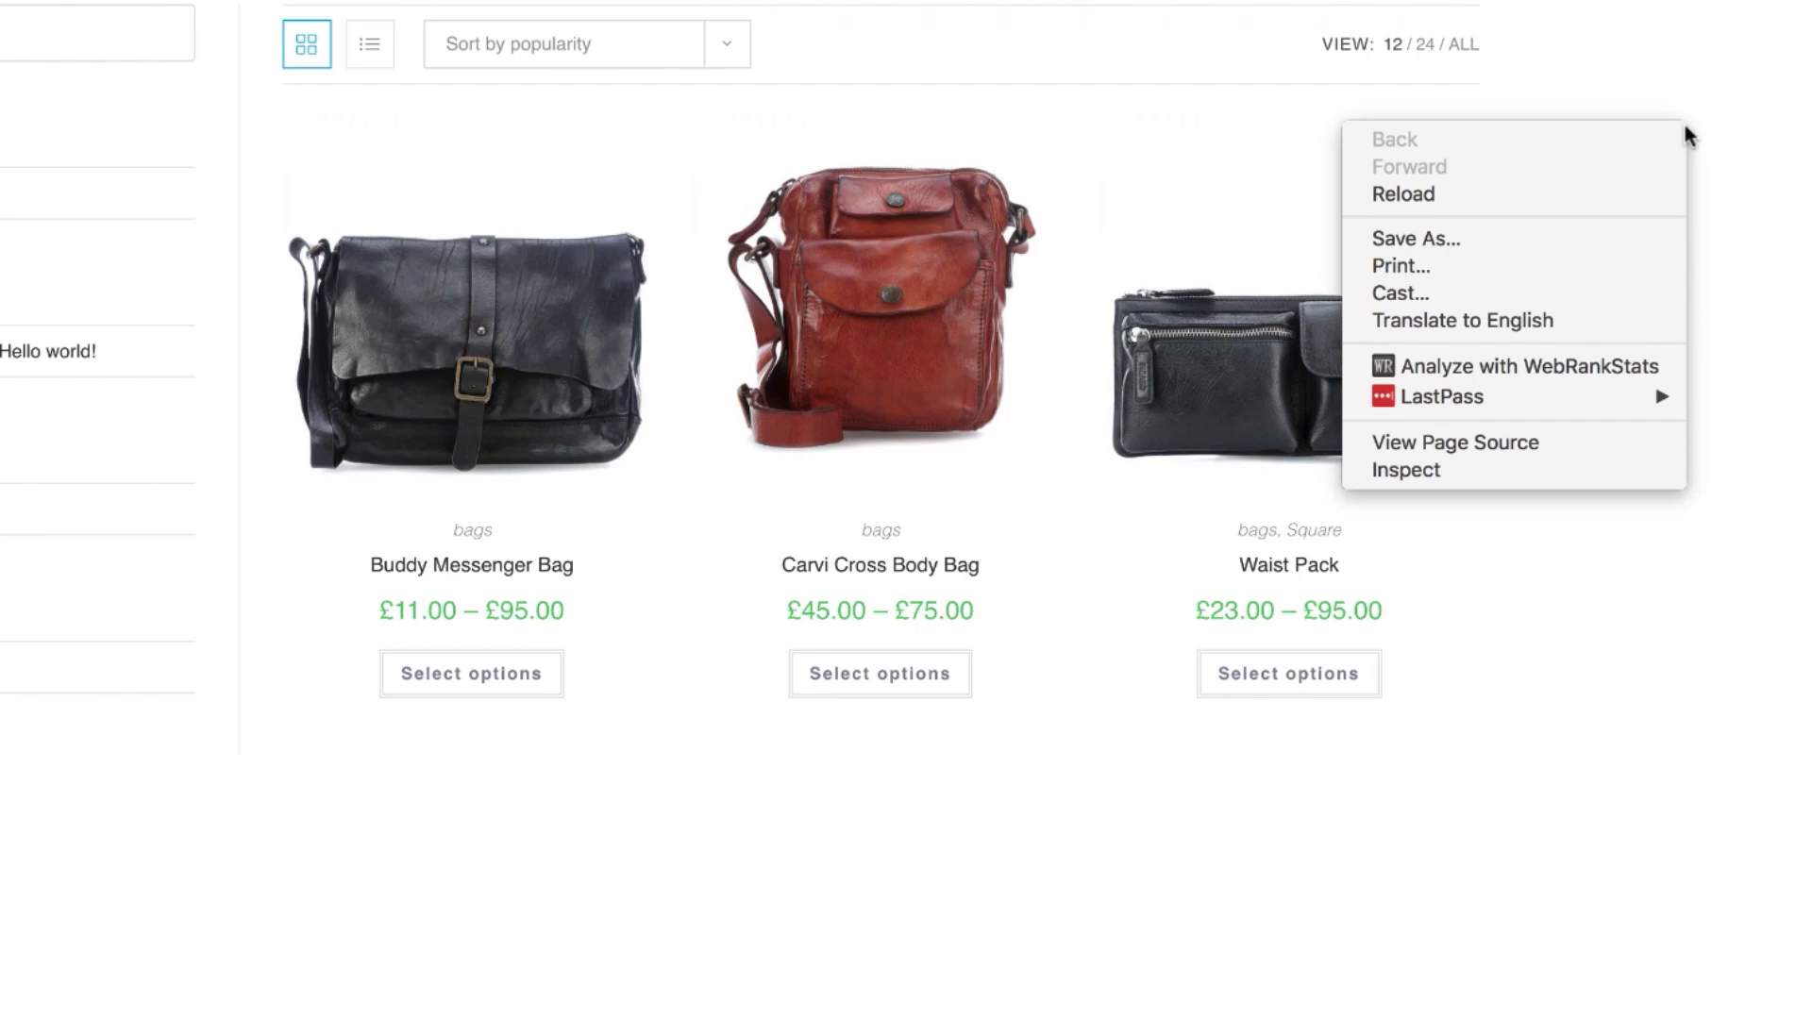
left_click(1561, 189)
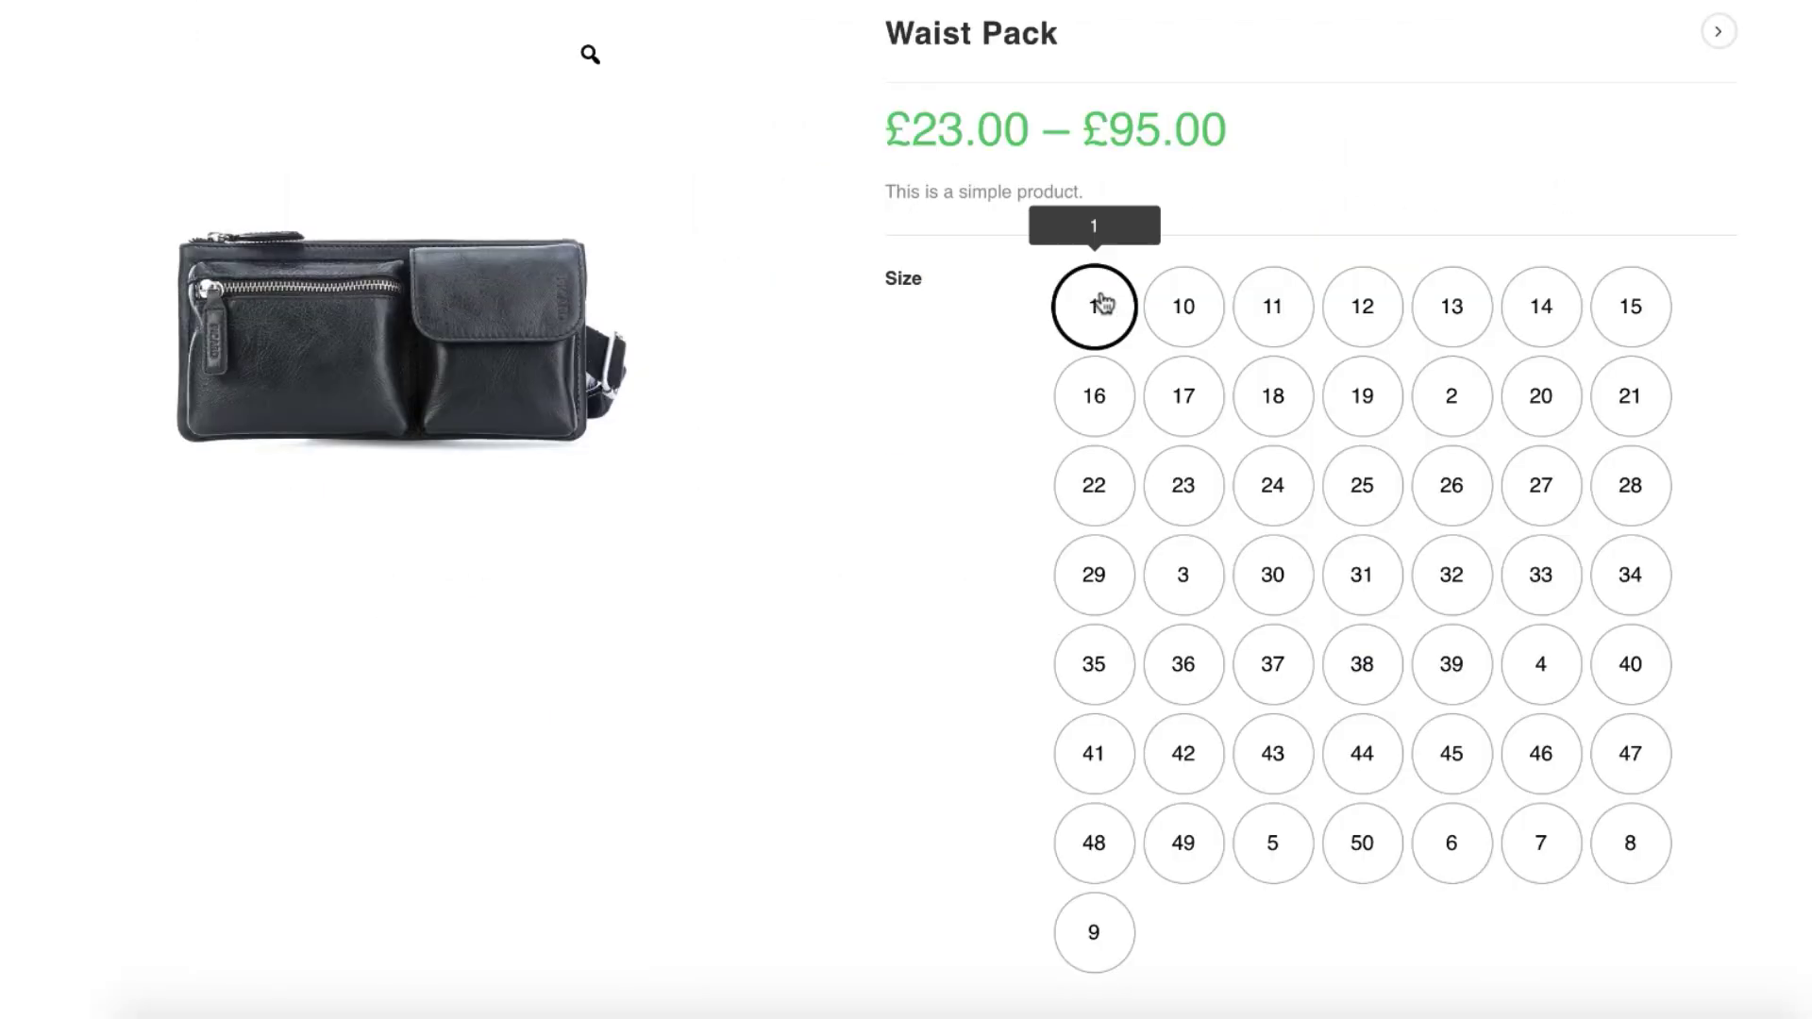
left_click(1197, 410)
scroll(1206, 311, "down", 5)
Try Waist Pack sizes 10, 14 and 15, noting size 14 matches no product.
scroll(1208, 312, "up", 3)
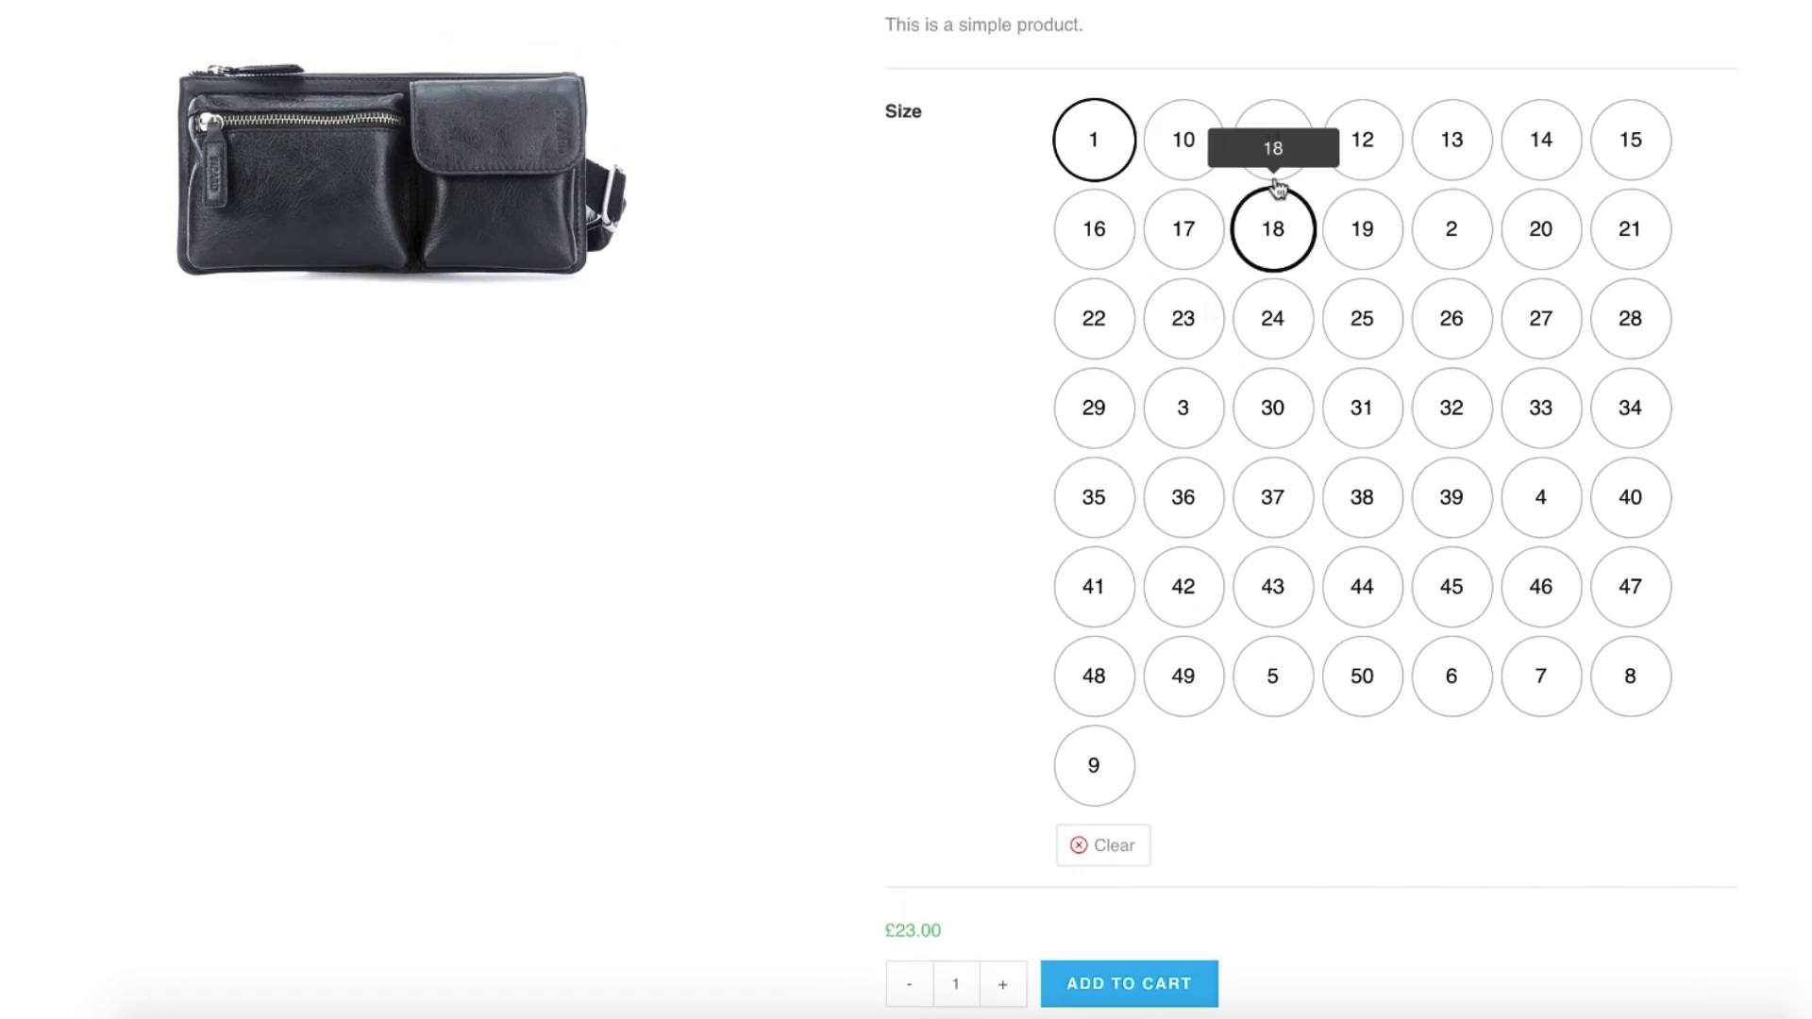
left_click(1214, 149)
left_click(1534, 148)
scroll(1215, 682, "down", 4)
scroll(1107, 606, "up", 1)
triple_click(1094, 690)
scroll(1094, 690, "up", 3)
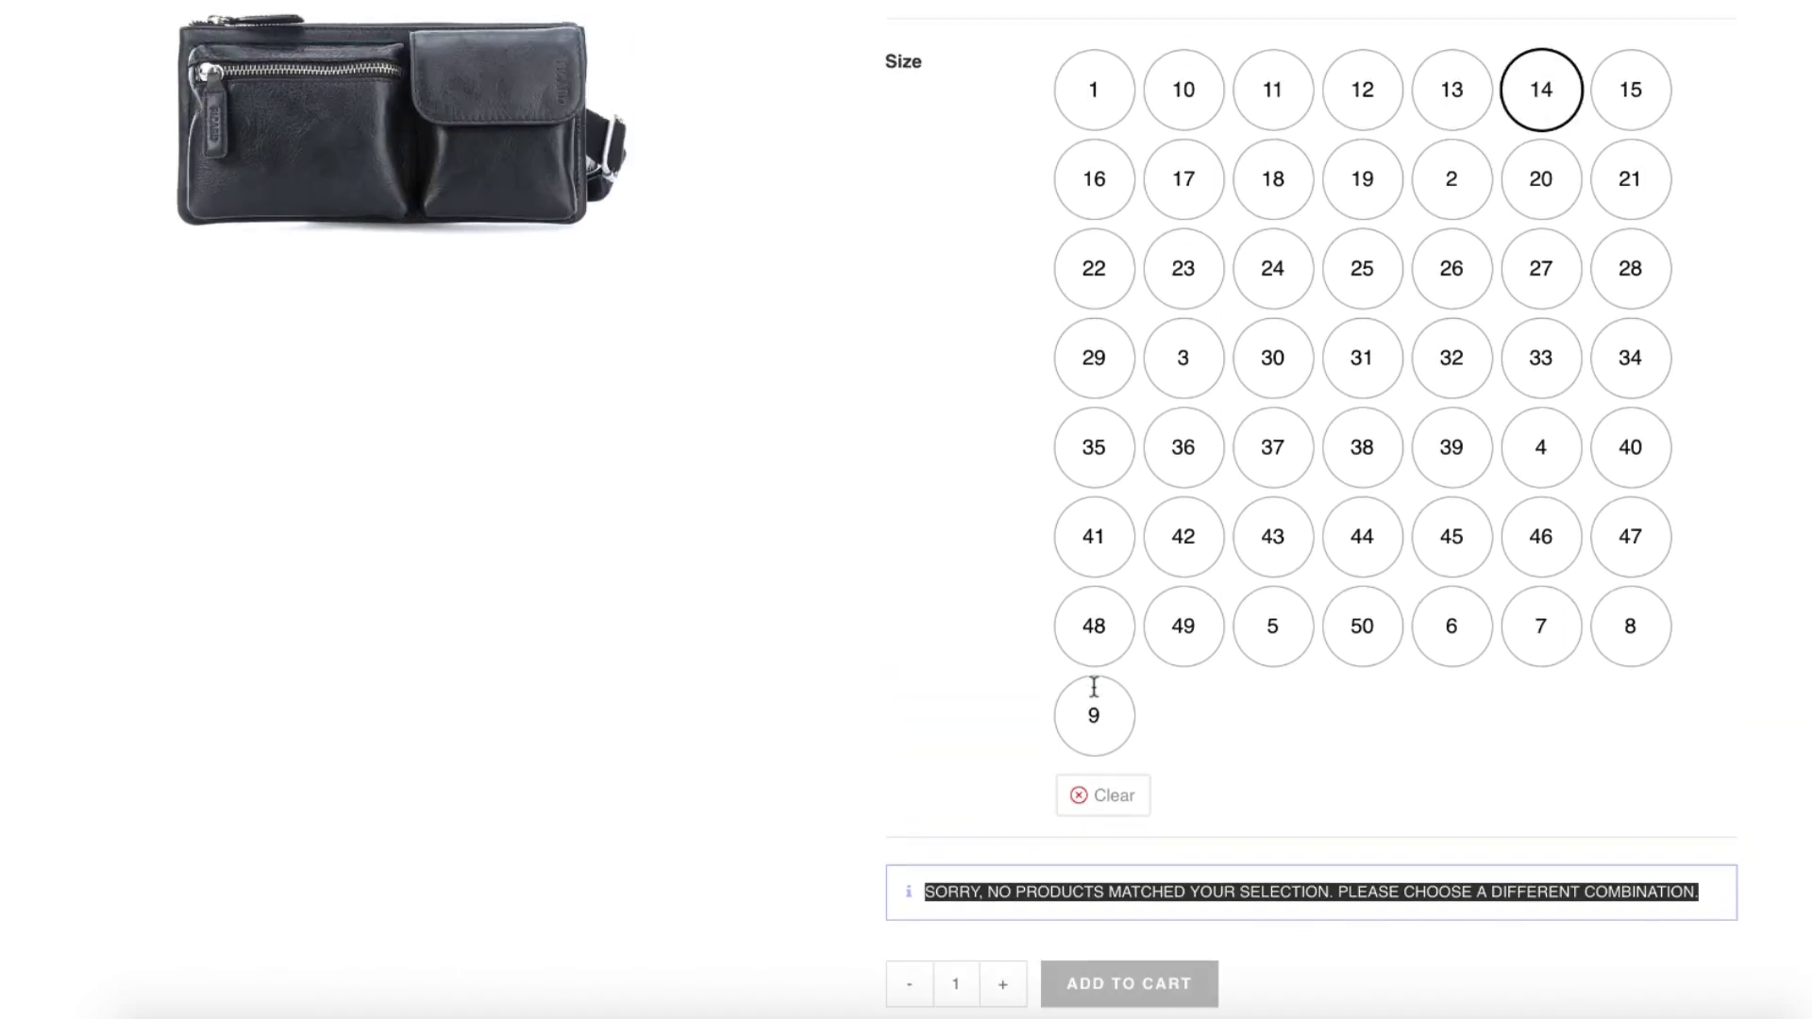
left_click(1629, 156)
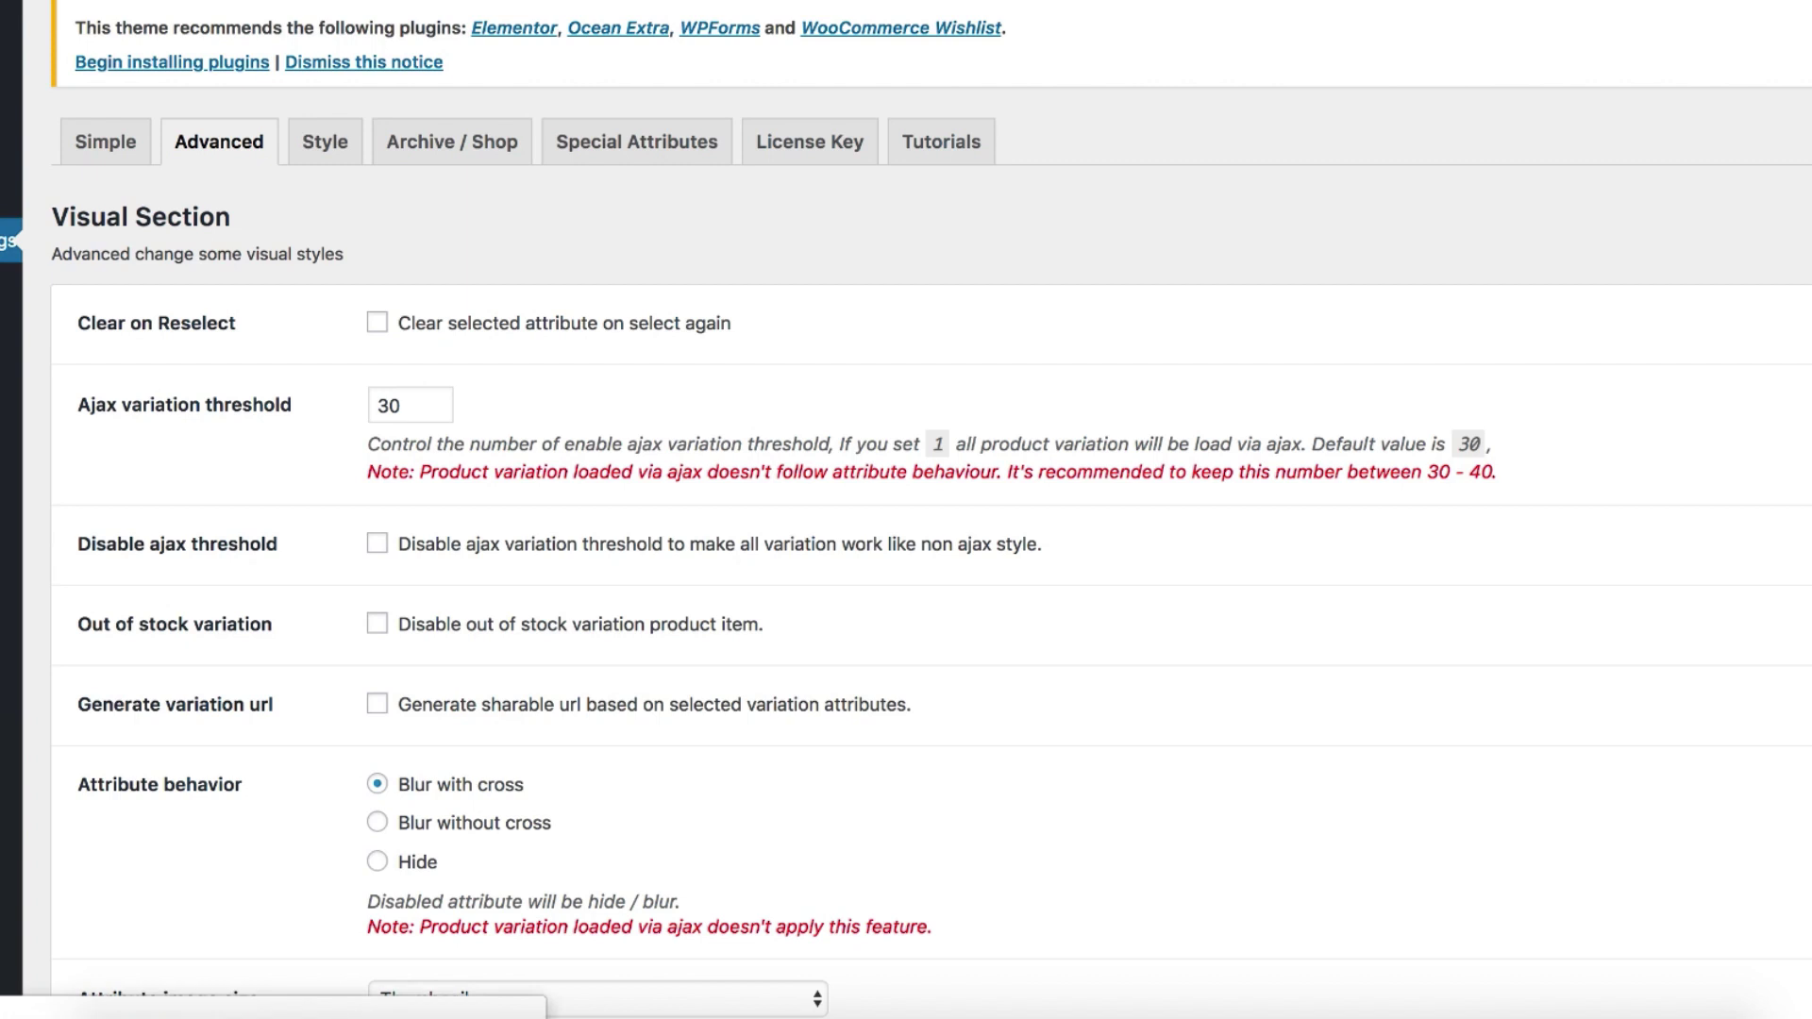
Enable Out of stock variation and Disable ajax threshold, save, and reload the Waist Pack page.
left_click(376, 624)
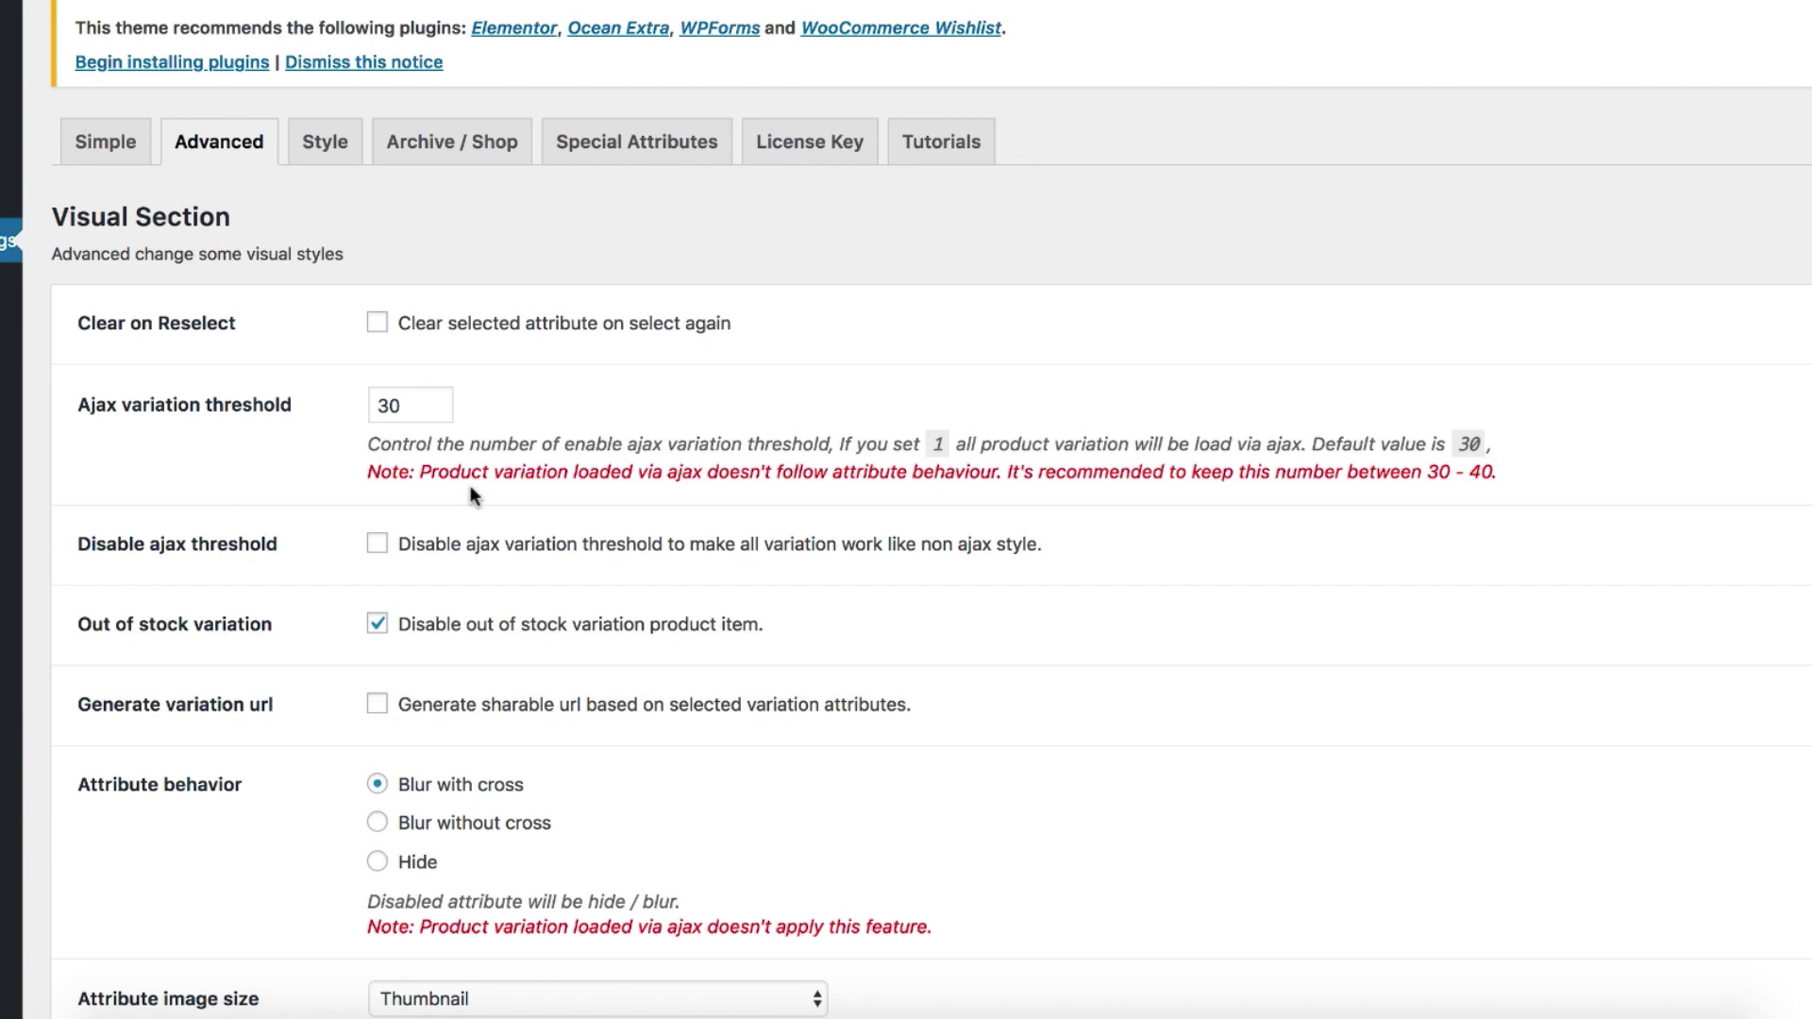
mouse_move(412, 545)
left_mouse_down()
mouse_move(1011, 554)
mouse_move(495, 518)
mouse_move(382, 555)
left_mouse_up()
left_click(379, 547)
scroll(611, 583, "down", 5)
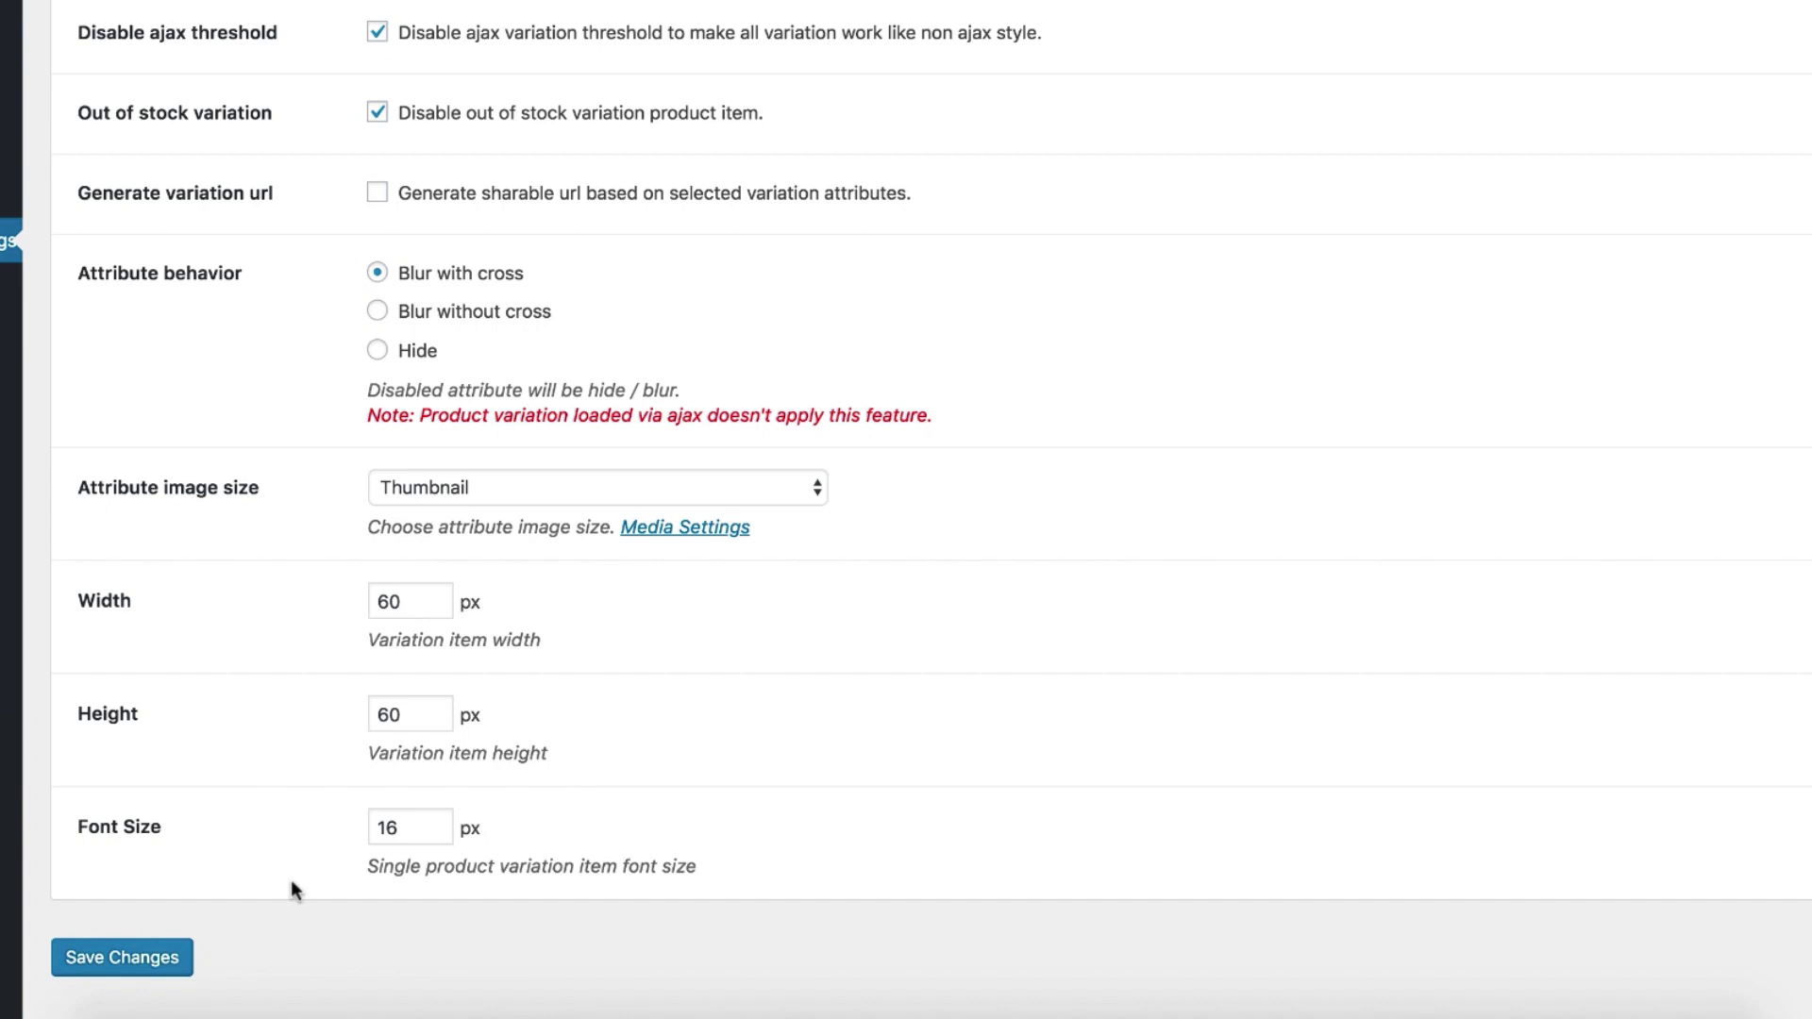
left_click(122, 957)
right_click(857, 266)
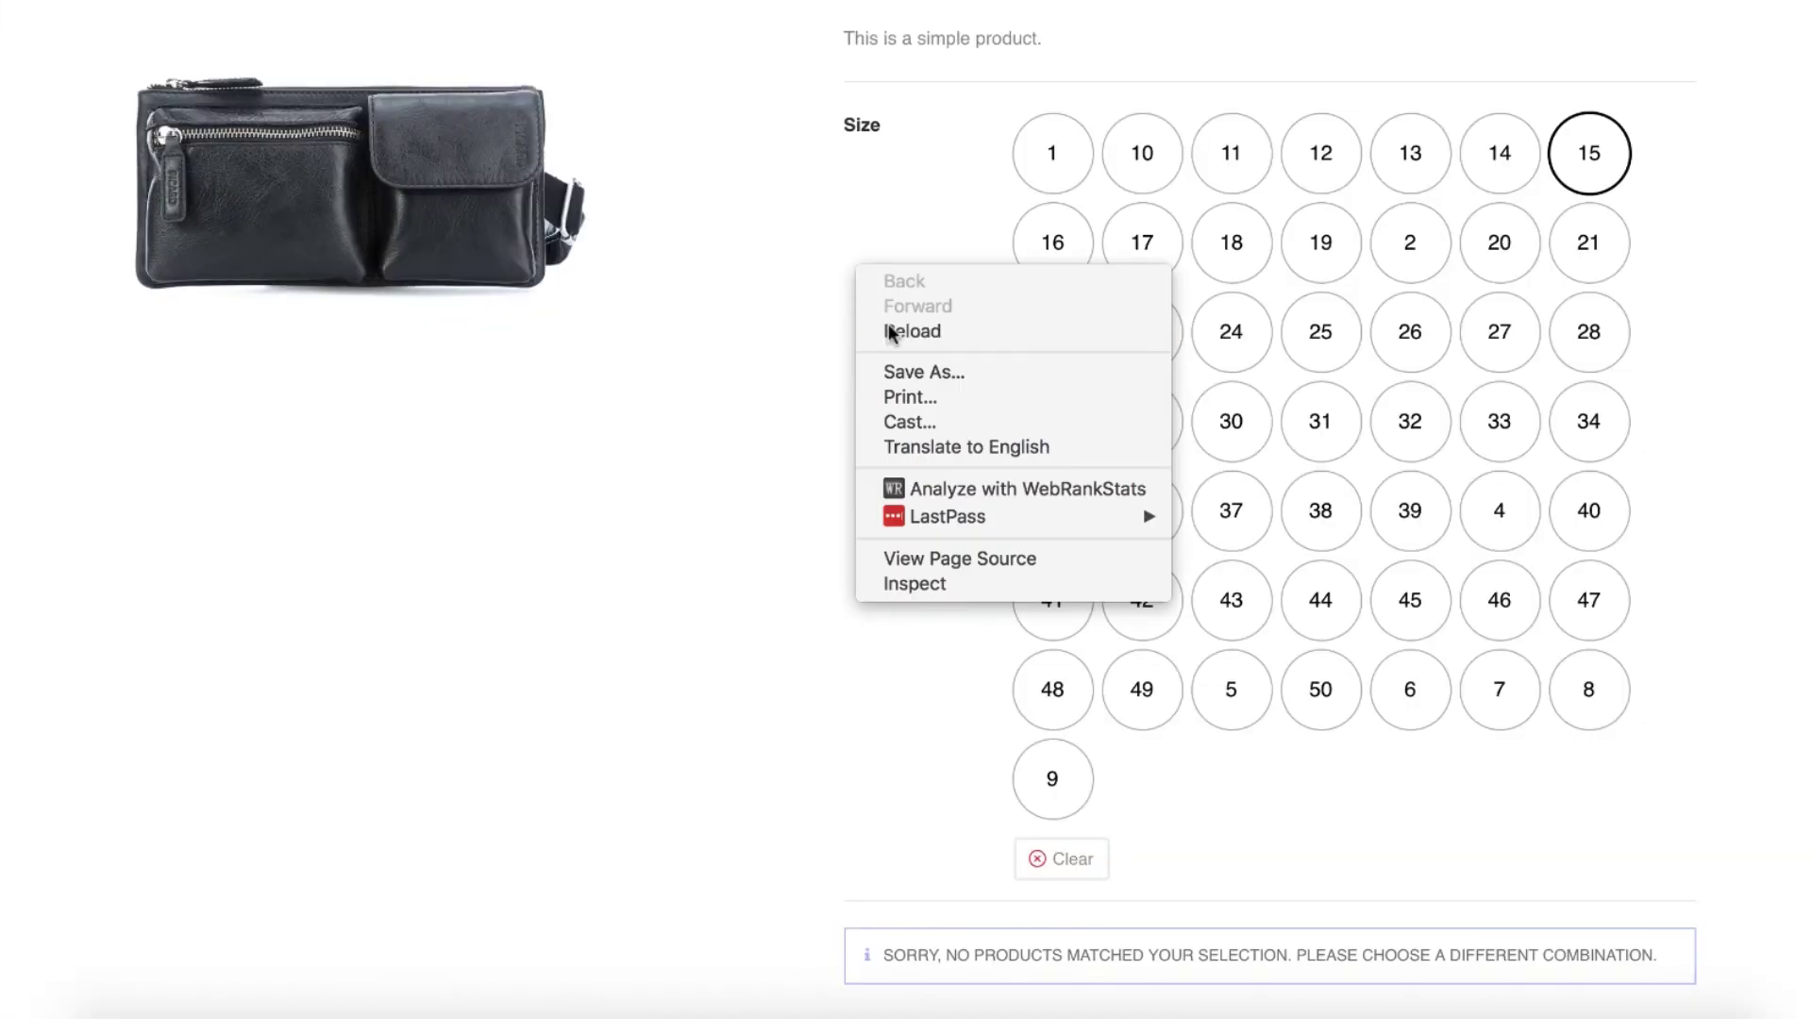
left_click(890, 333)
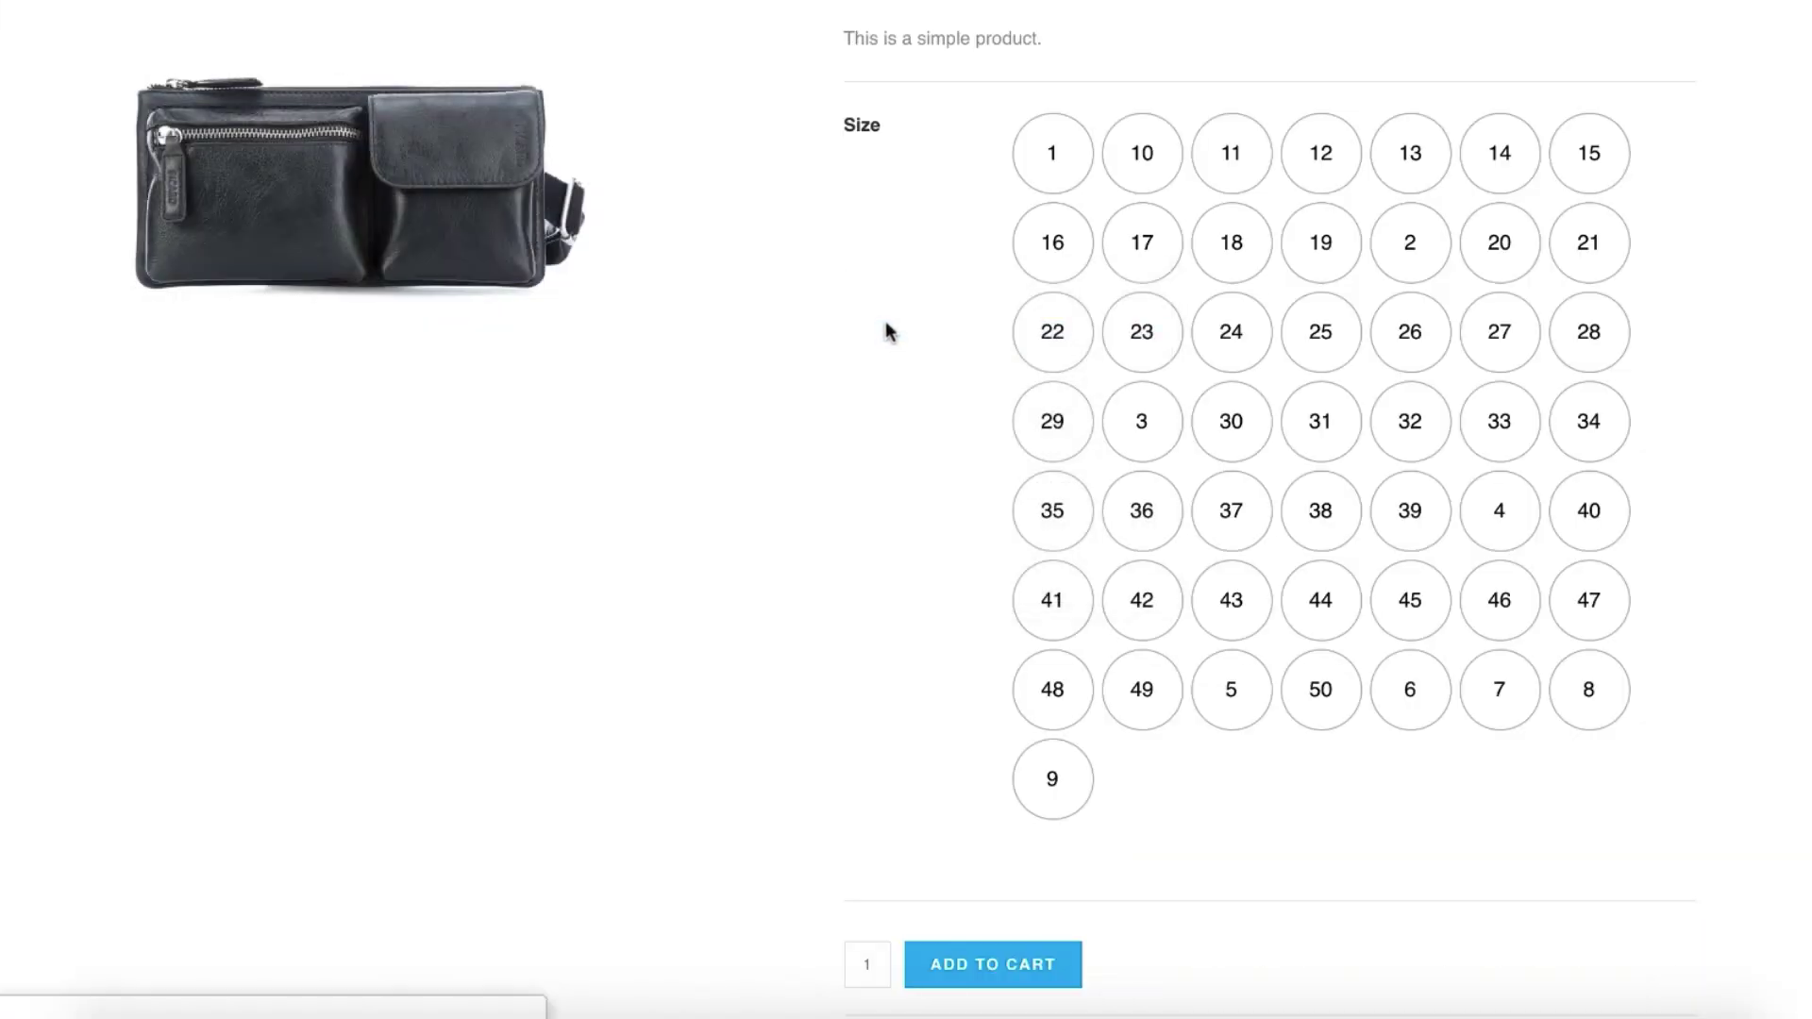